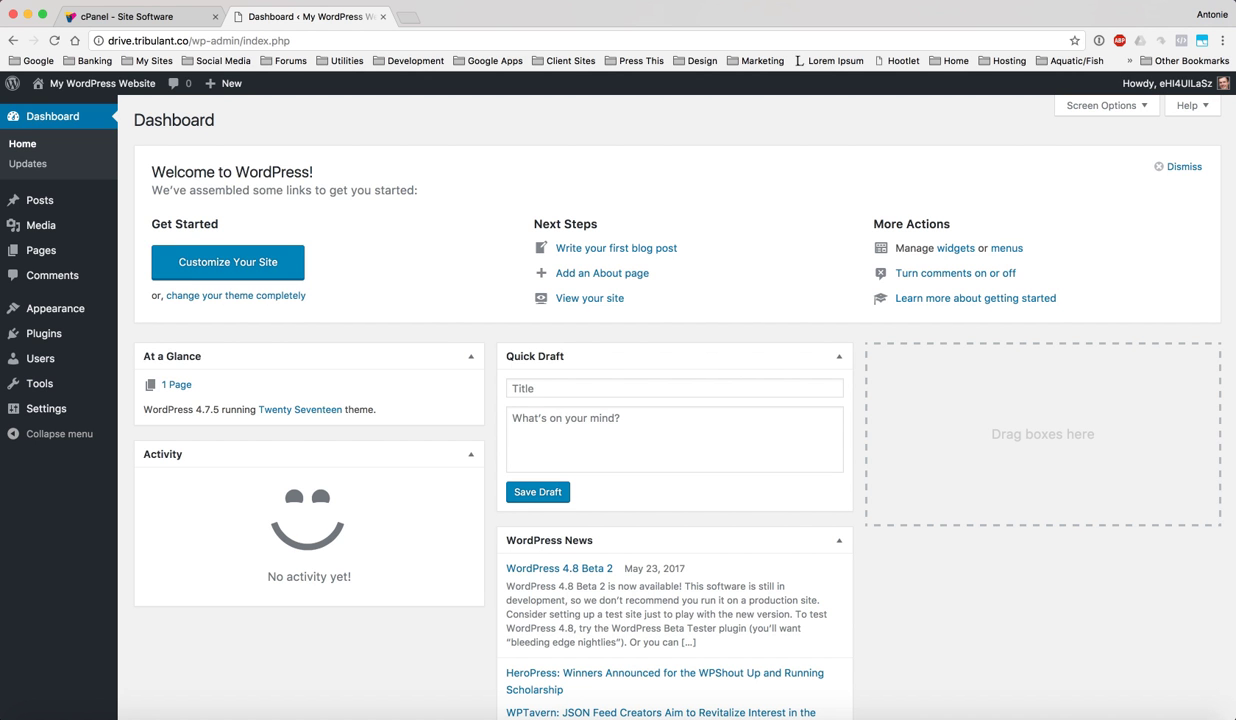
Find the External Media plugin in the plugin directory with the search "external media", and install and activate it
{"action": "mouse_move", "coordinate": [40, 225]}
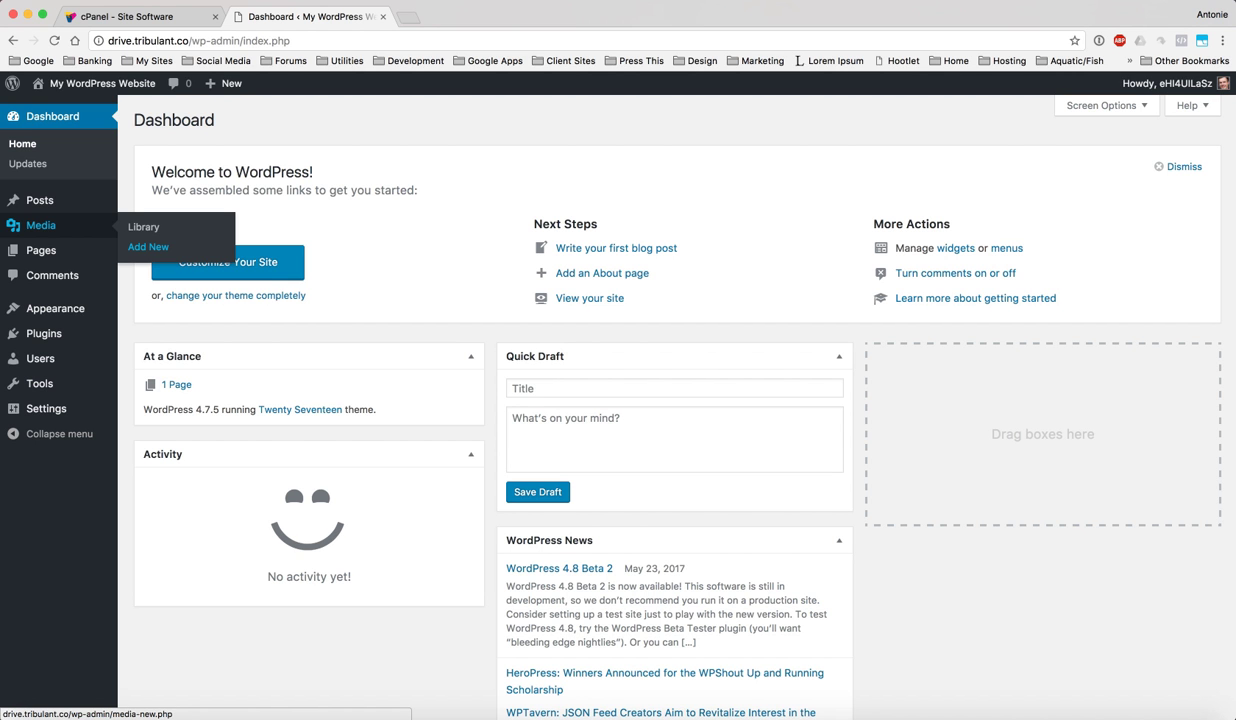
{"action": "mouse_move", "coordinate": [45, 333]}
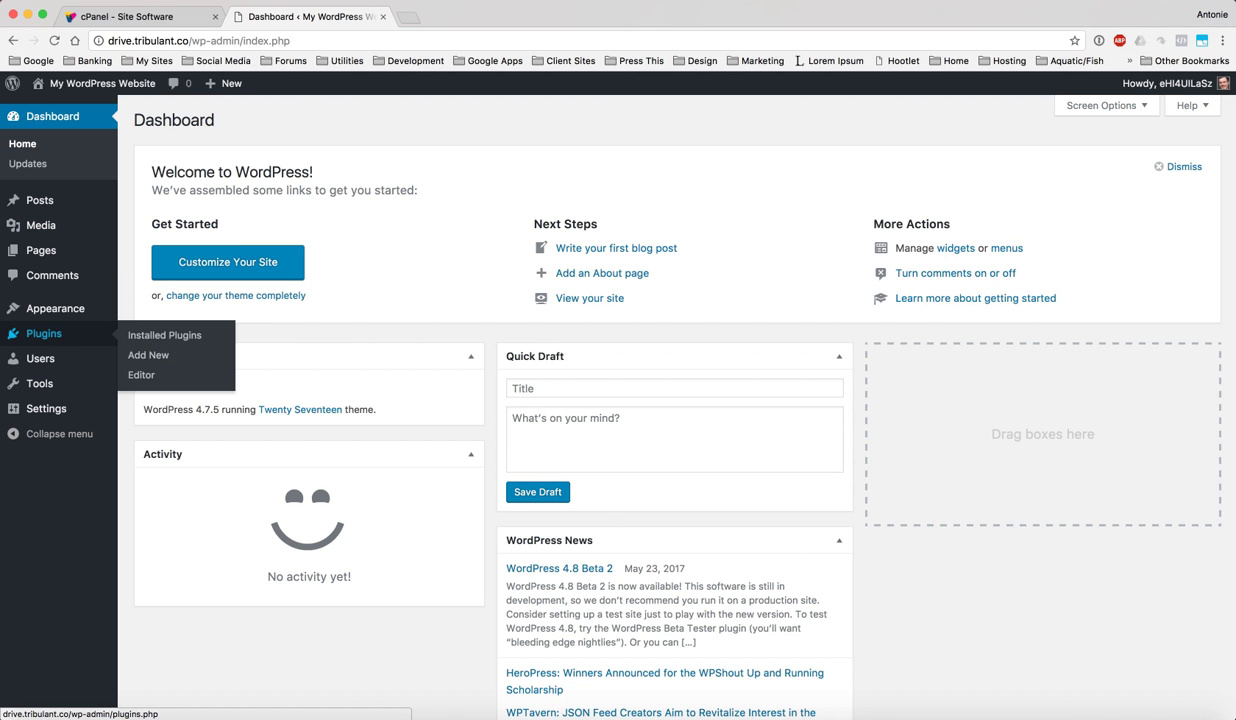
{"action": "left_click", "coordinate": [148, 355]}
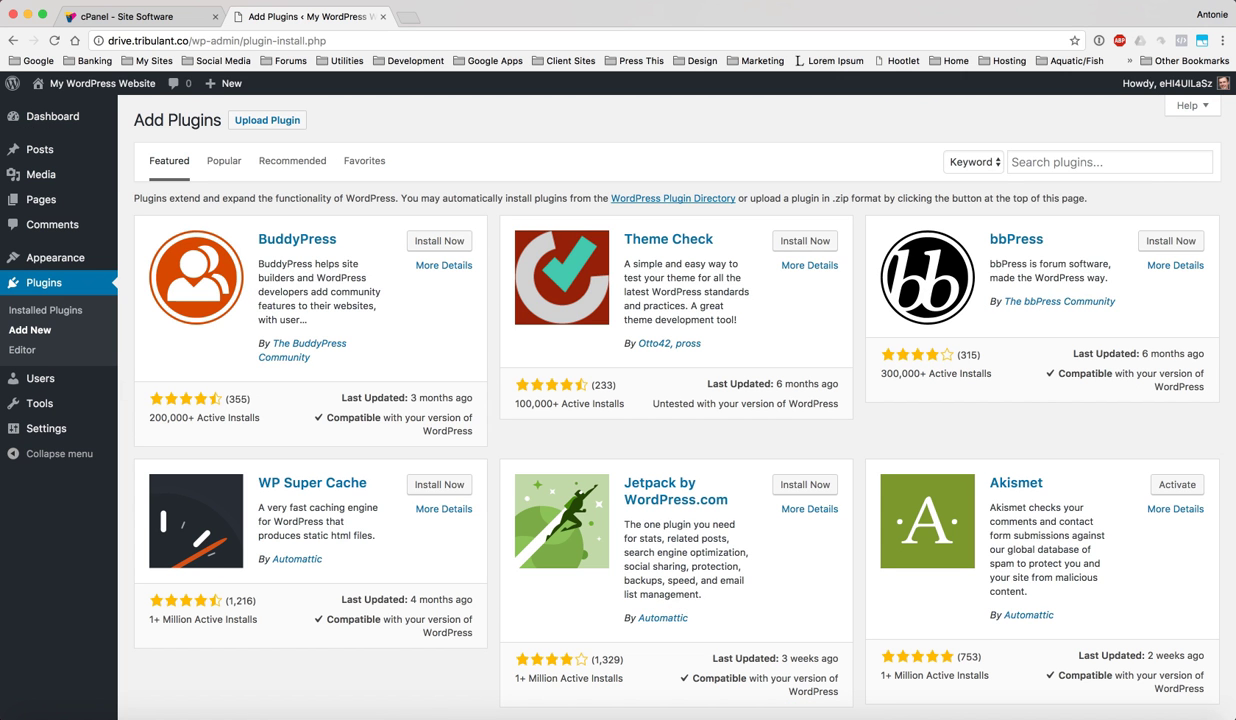
{"action": "left_click", "coordinate": [1109, 162]}
{"action": "type", "text": "externa"}
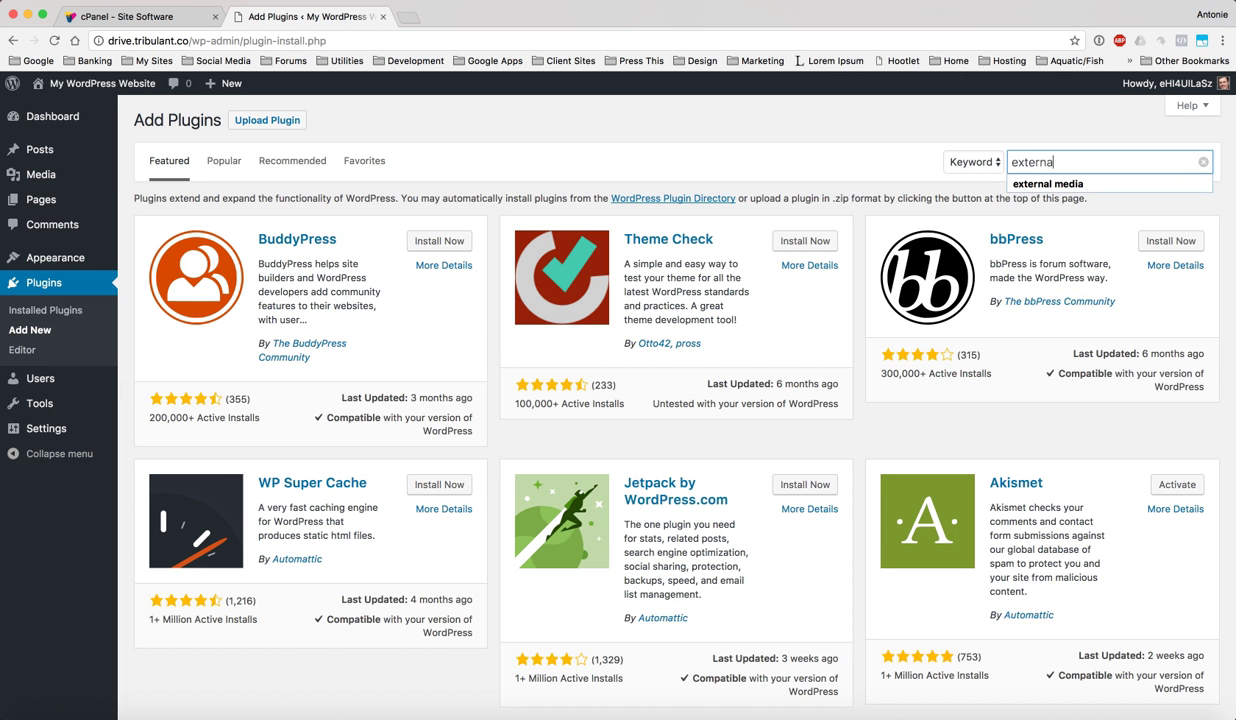
{"action": "type", "text": "l media"}
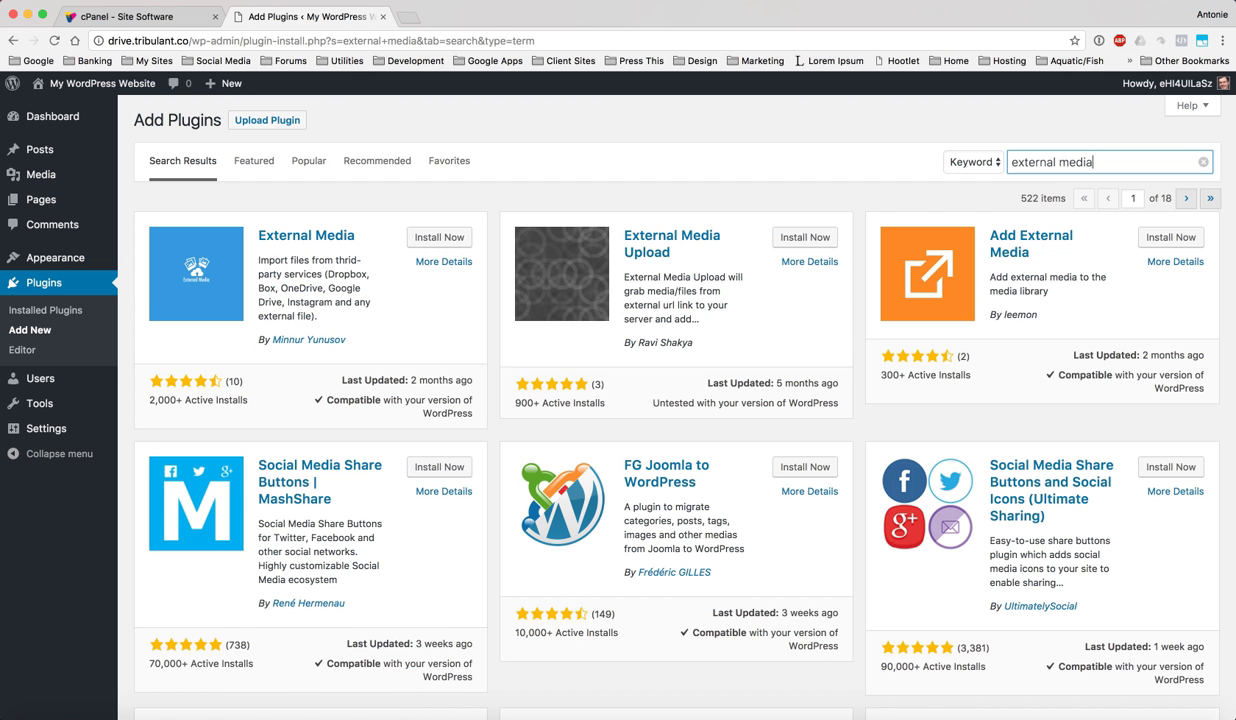
{"action": "left_click", "coordinate": [439, 237]}
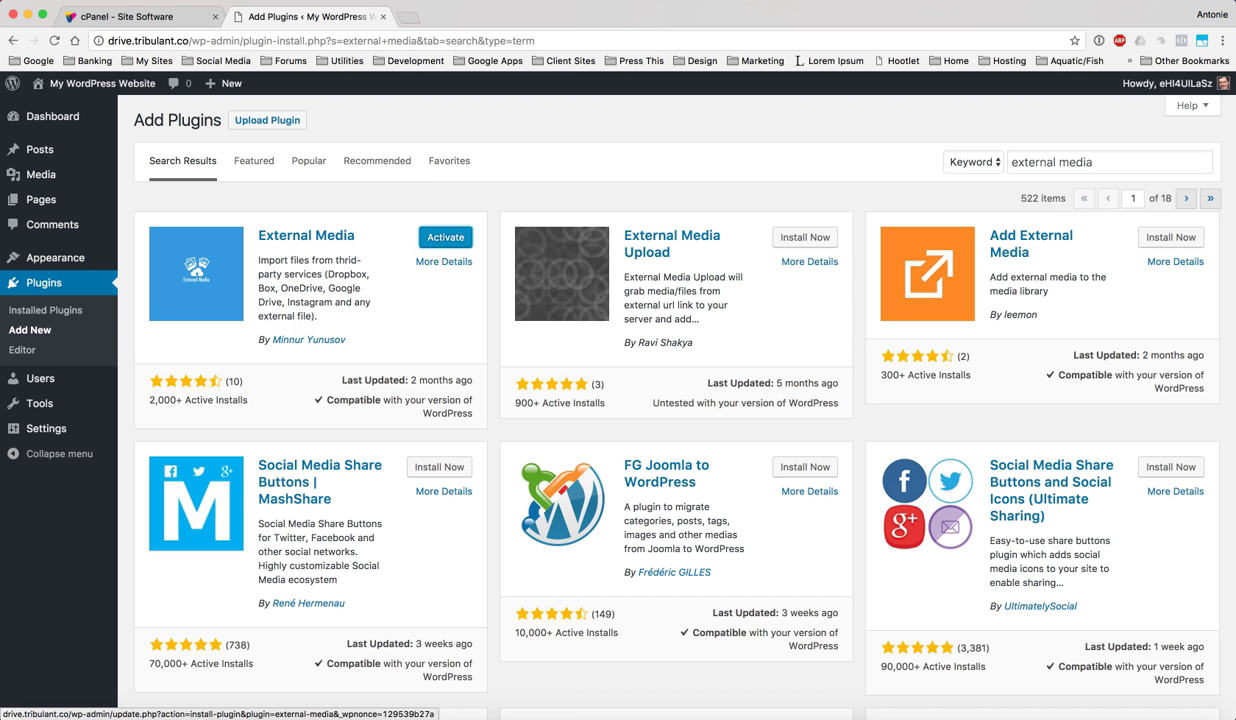
{"action": "left_click", "coordinate": [445, 237]}
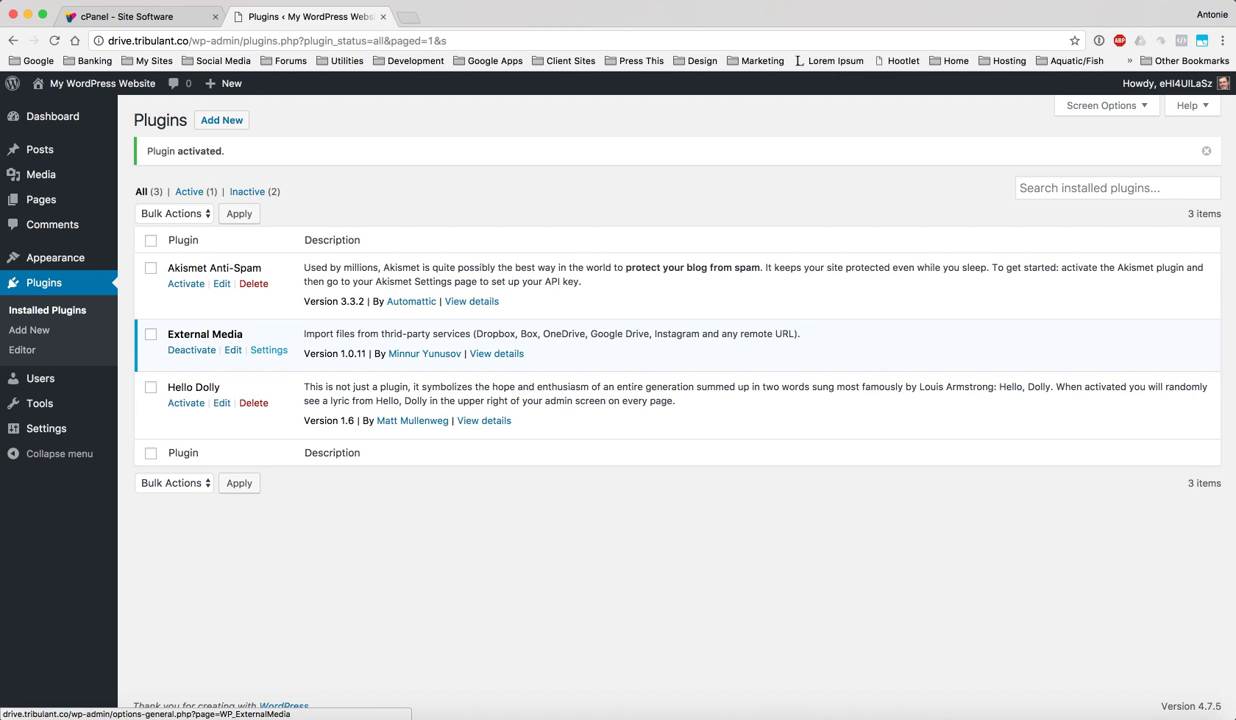
Open the External Media settings and enable the GoogleDrive plugin
{"action": "mouse_move", "coordinate": [46, 428]}
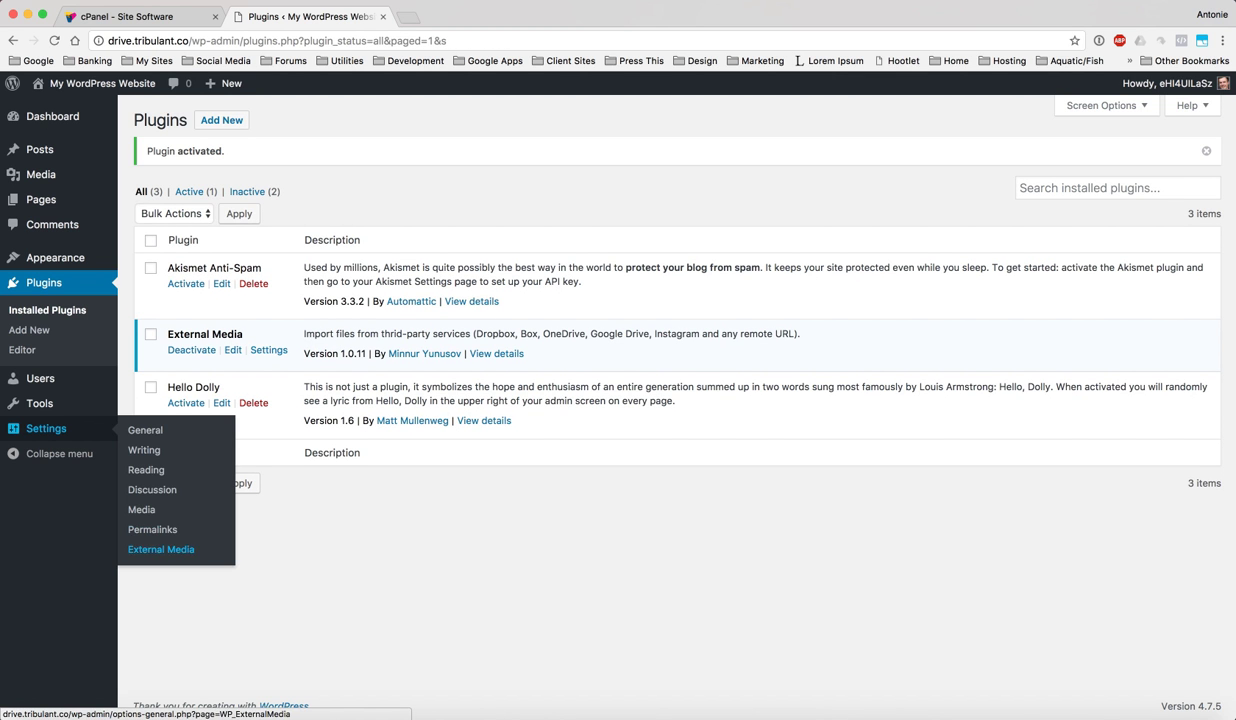
{"action": "left_click", "coordinate": [161, 549]}
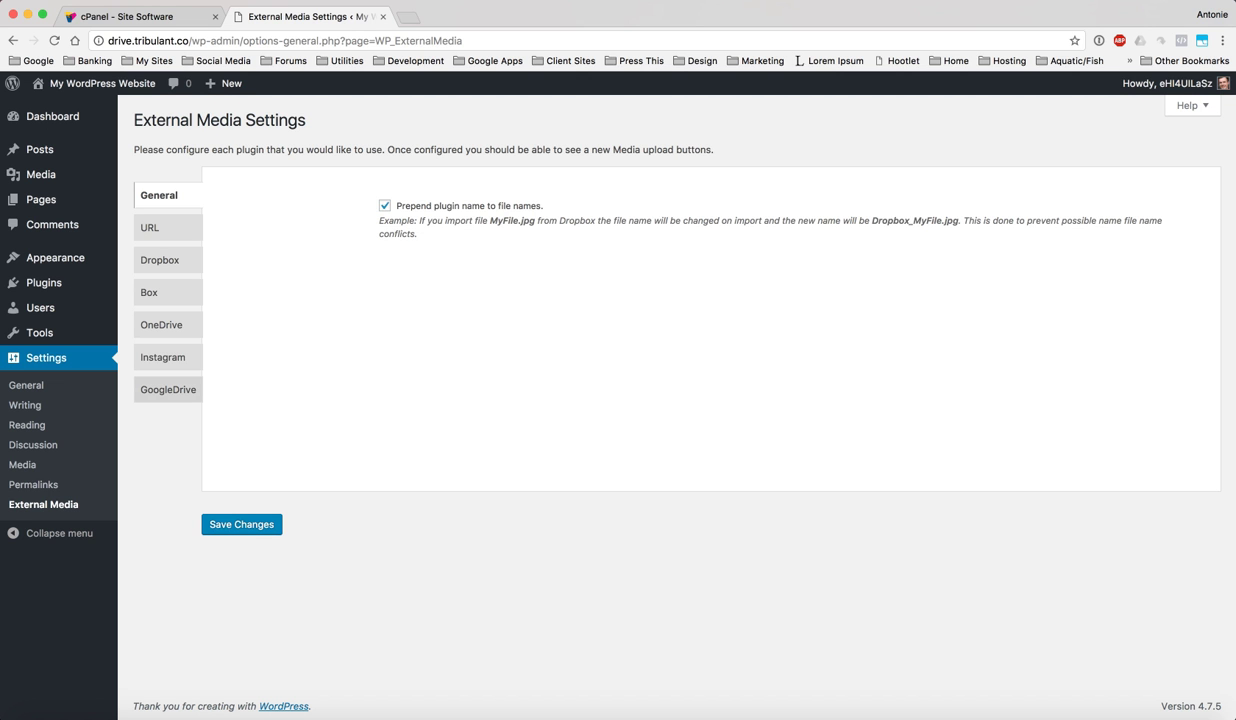
{"action": "left_click", "coordinate": [168, 390]}
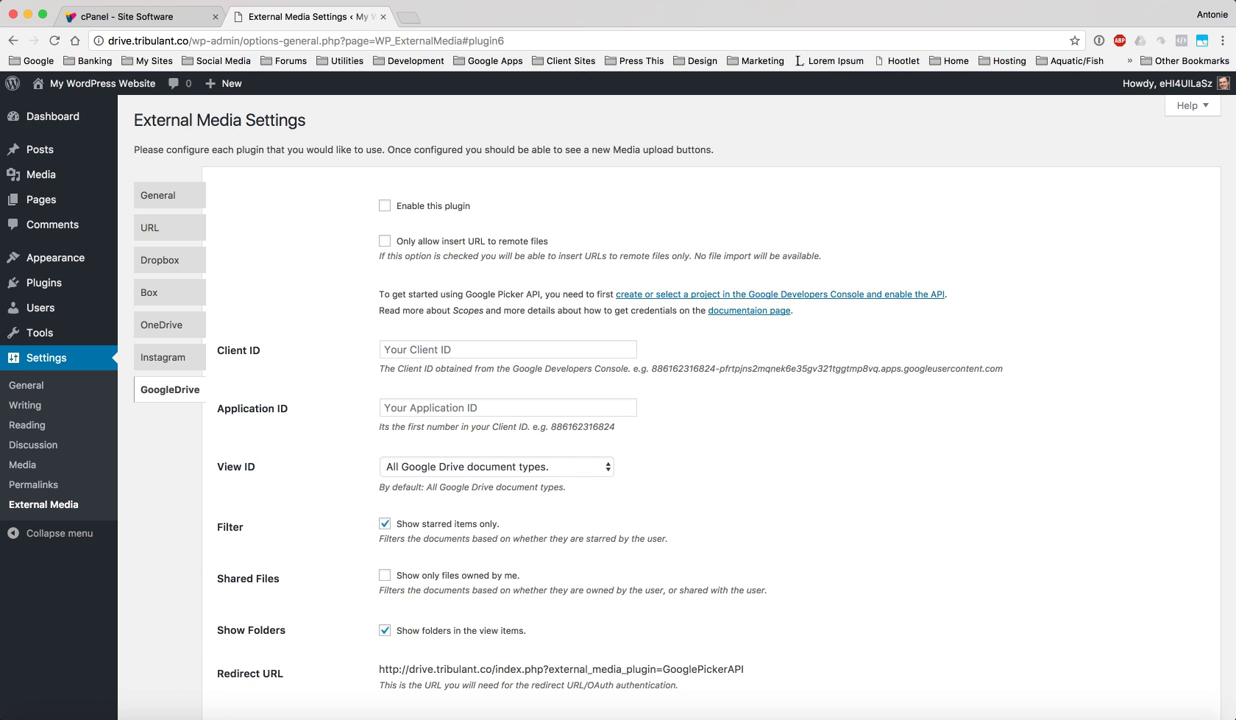
{"action": "left_click", "coordinate": [384, 205]}
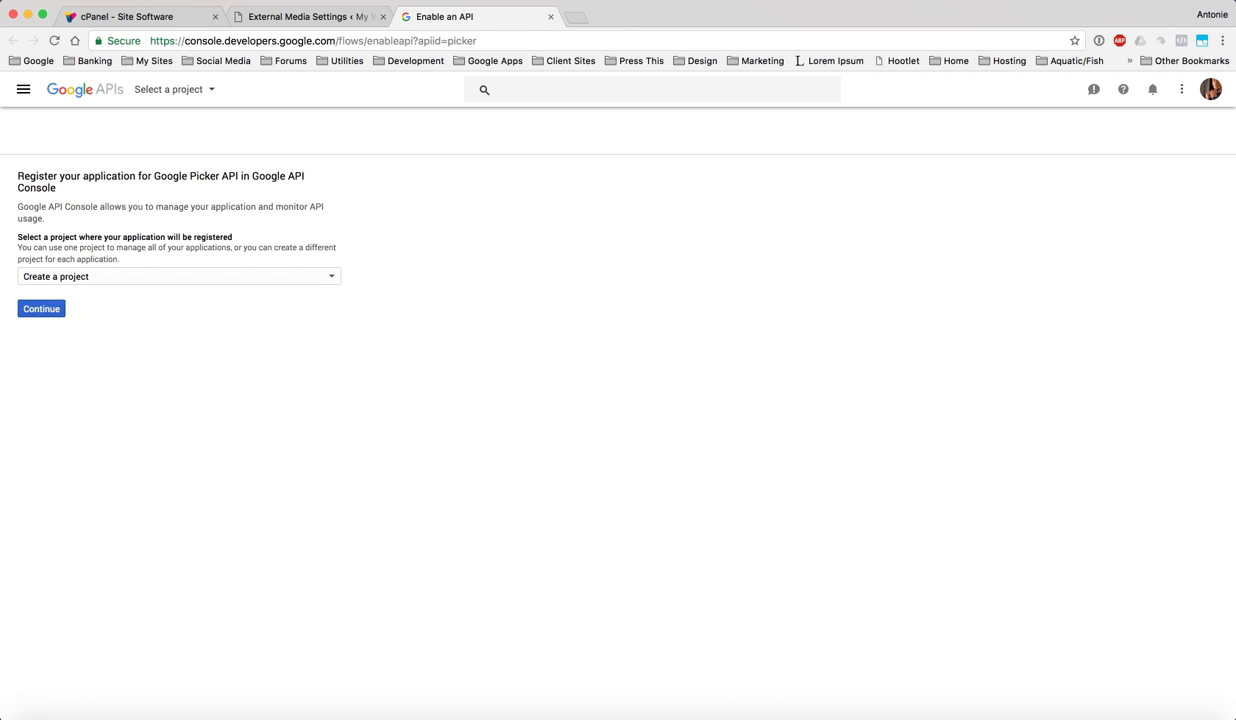
Create a new project with the Google Picker API enabled in Google API Console, and select it for adding credentials
{"action": "left_click", "coordinate": [41, 309]}
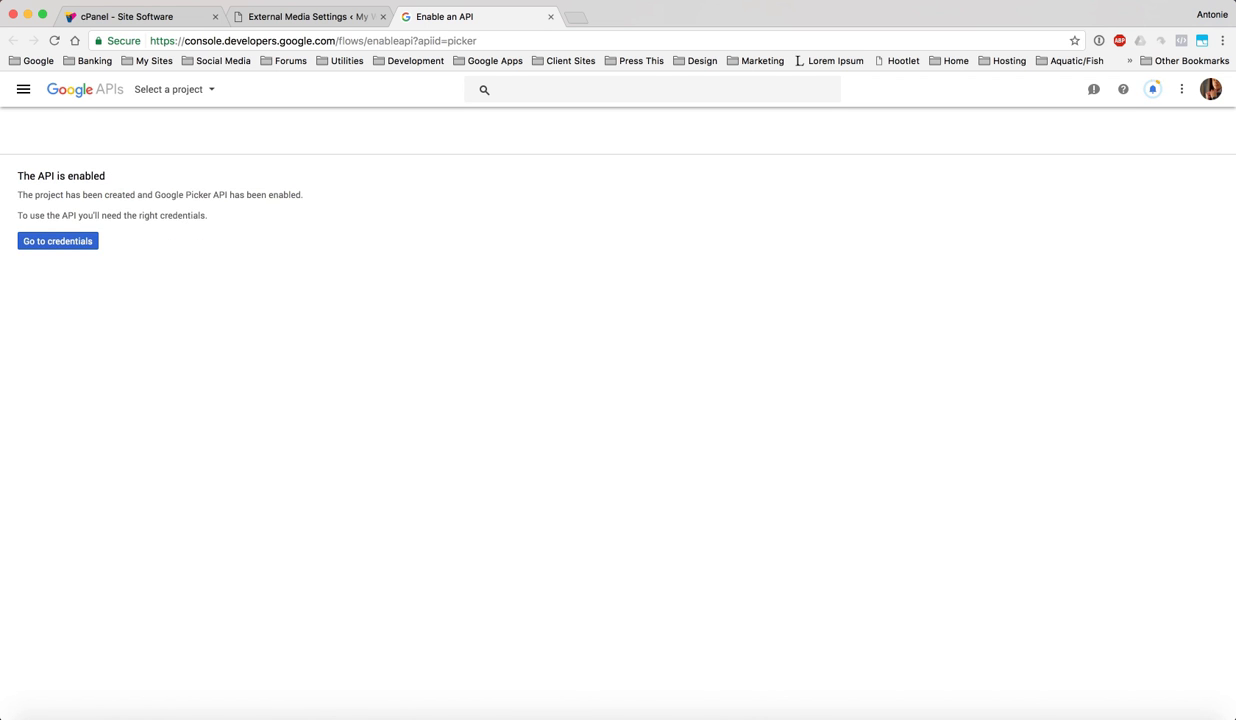
{"action": "left_click", "coordinate": [58, 241]}
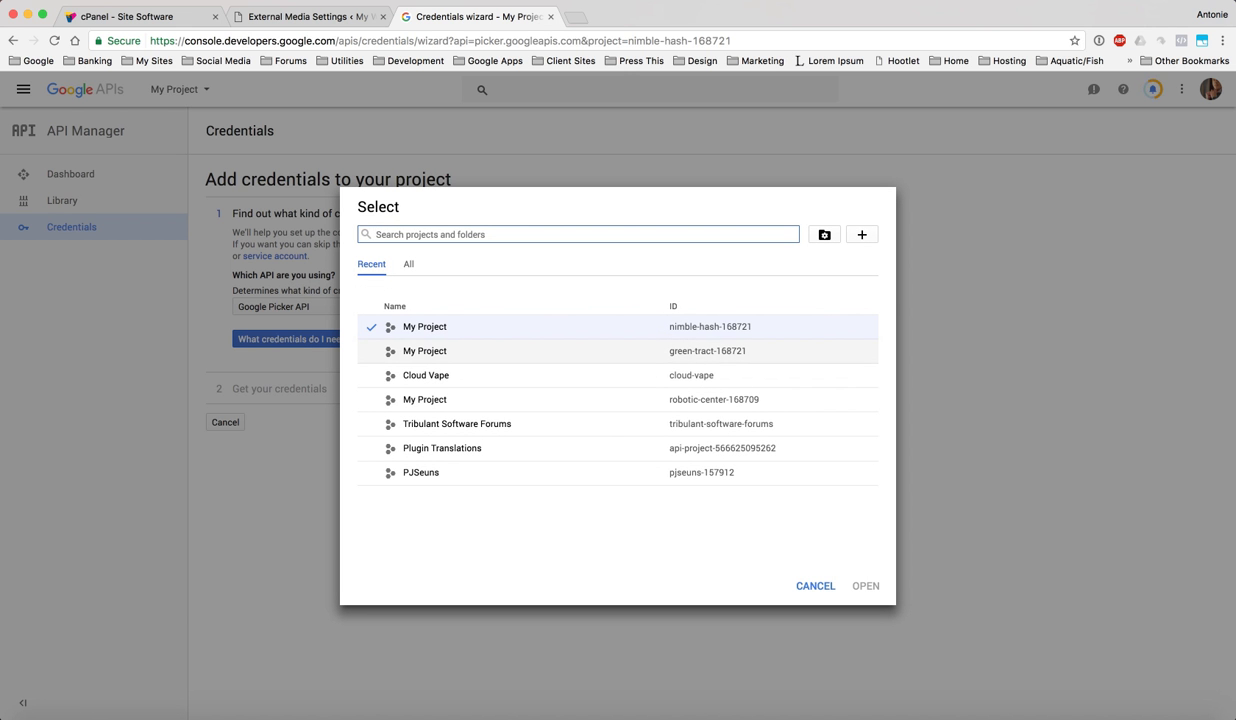
{"action": "left_click", "coordinate": [425, 327]}
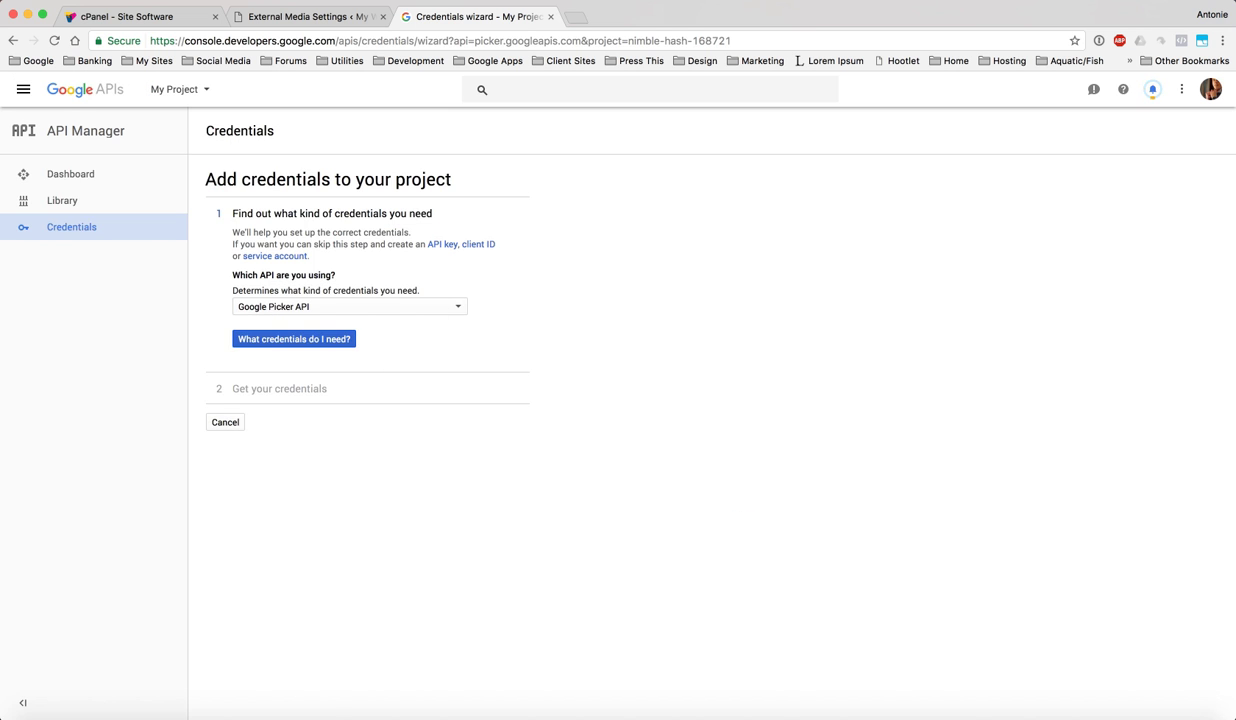
Start creating an OAuth client ID from the project's credentials page
{"action": "left_click", "coordinate": [70, 174]}
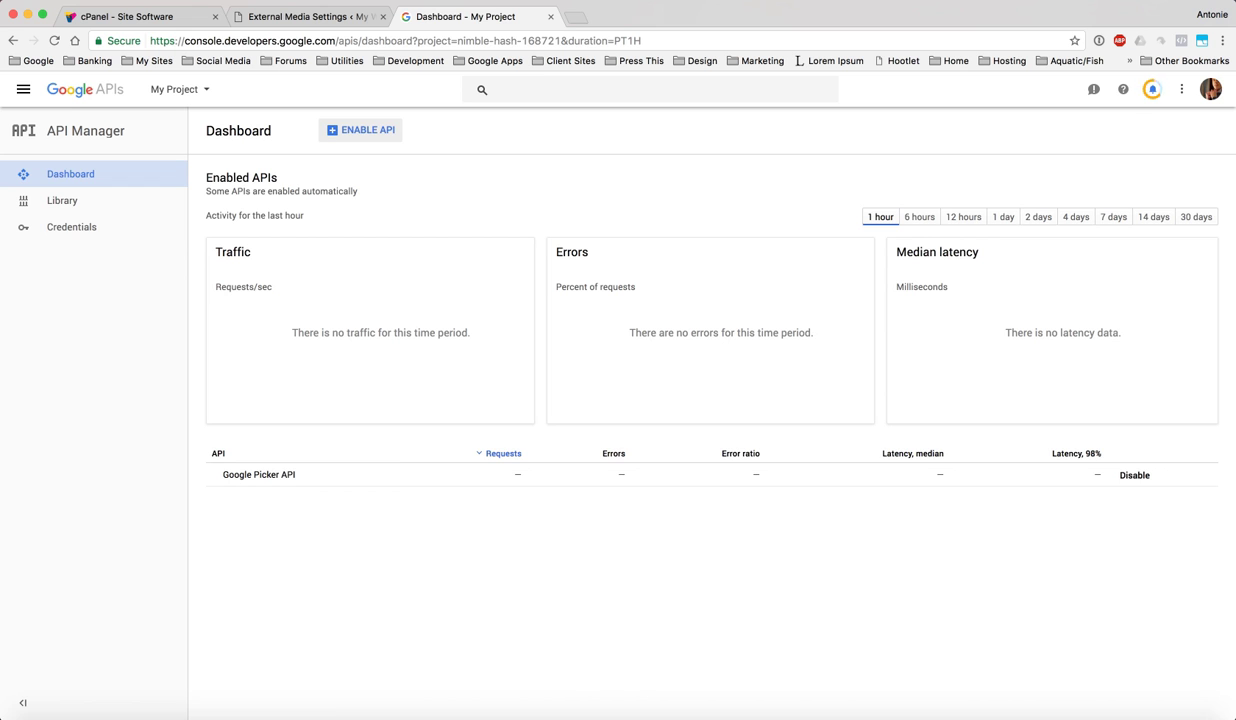
{"action": "left_click", "coordinate": [71, 227]}
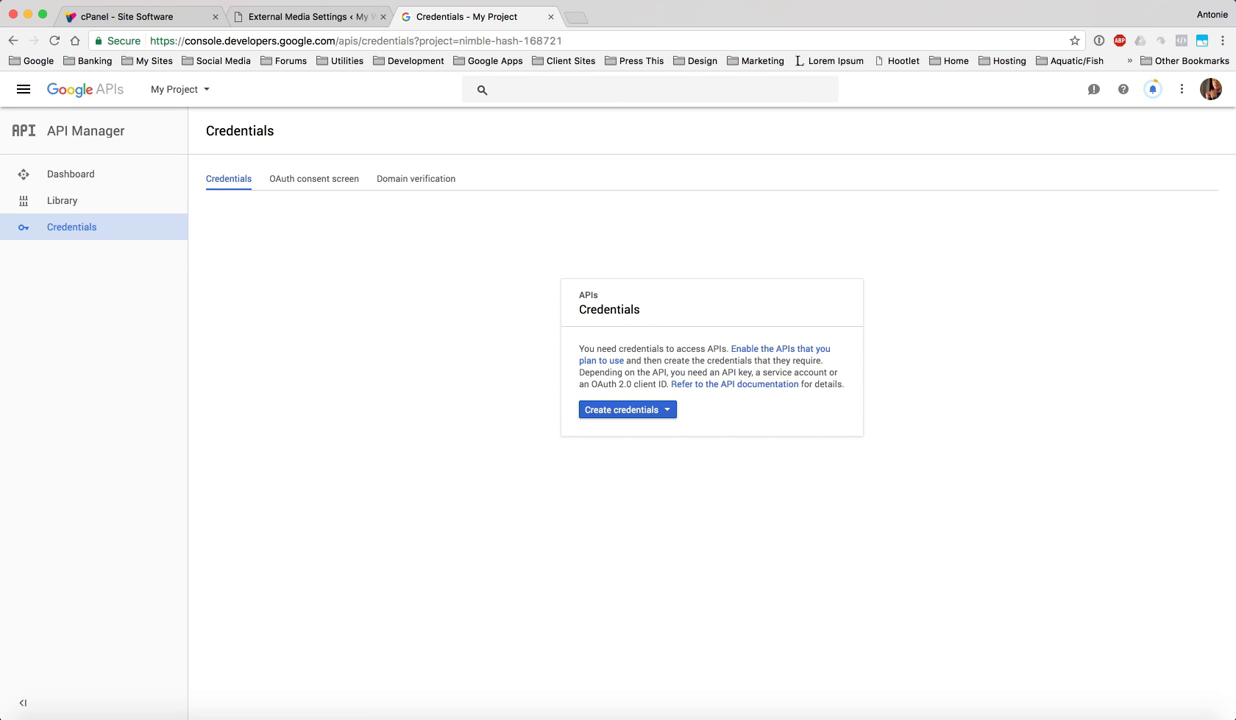
{"action": "left_click", "coordinate": [627, 410]}
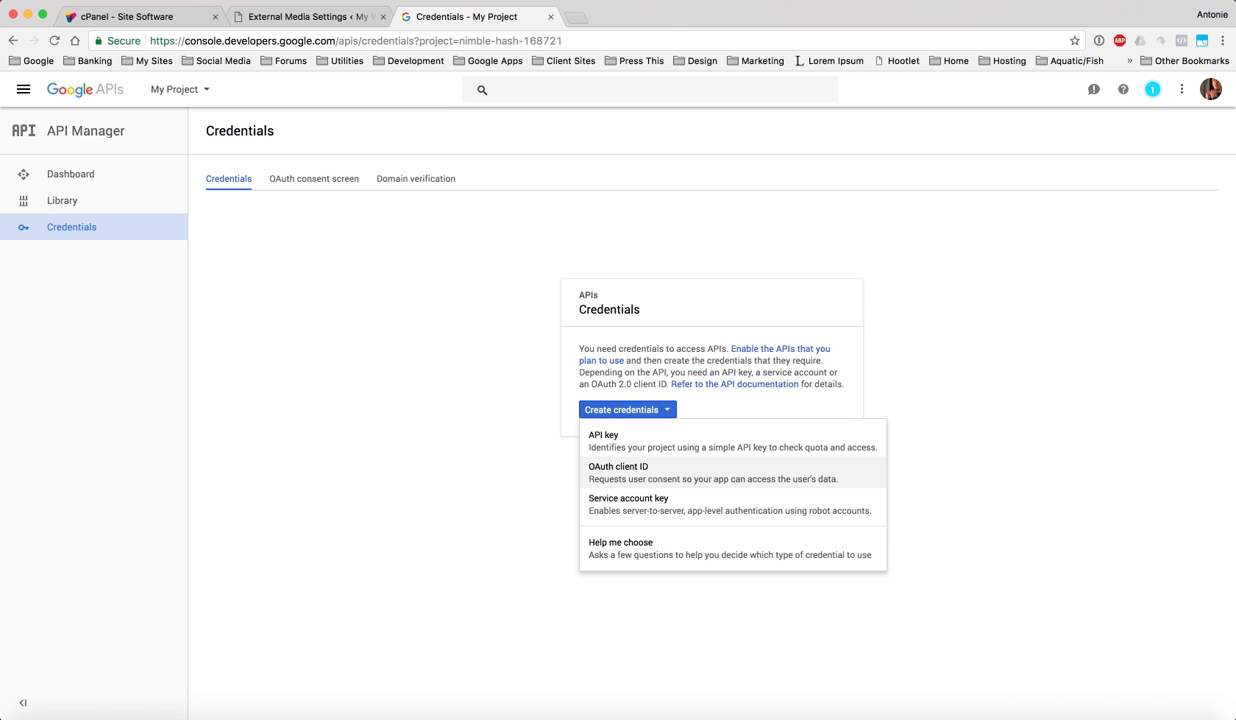
{"action": "left_click", "coordinate": [618, 472]}
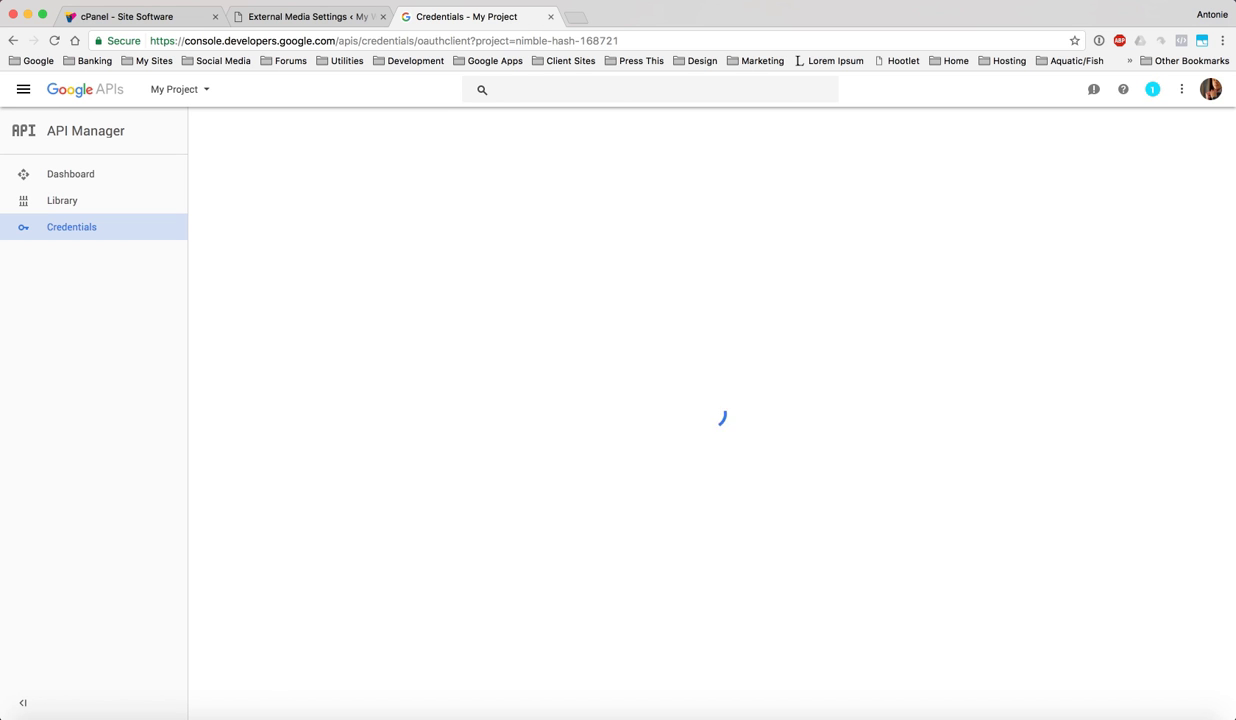
{"action": "left_click", "coordinate": [1153, 203]}
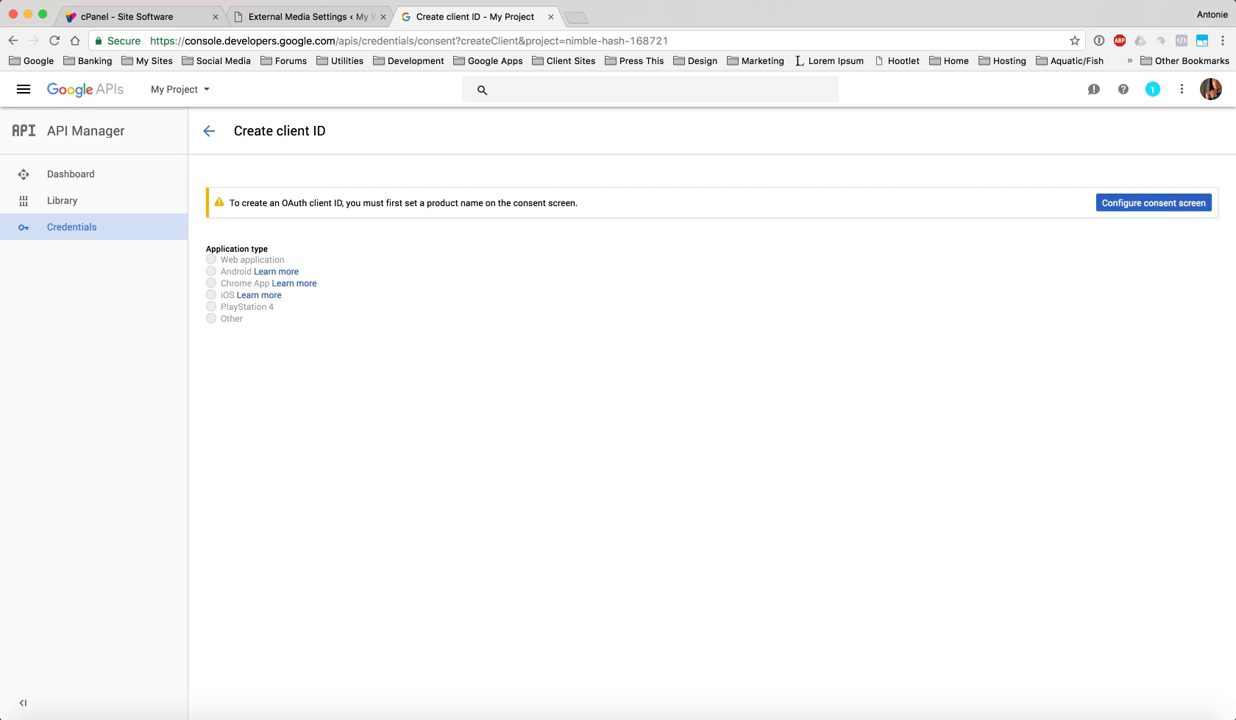
{"action": "left_click", "coordinate": [300, 270]}
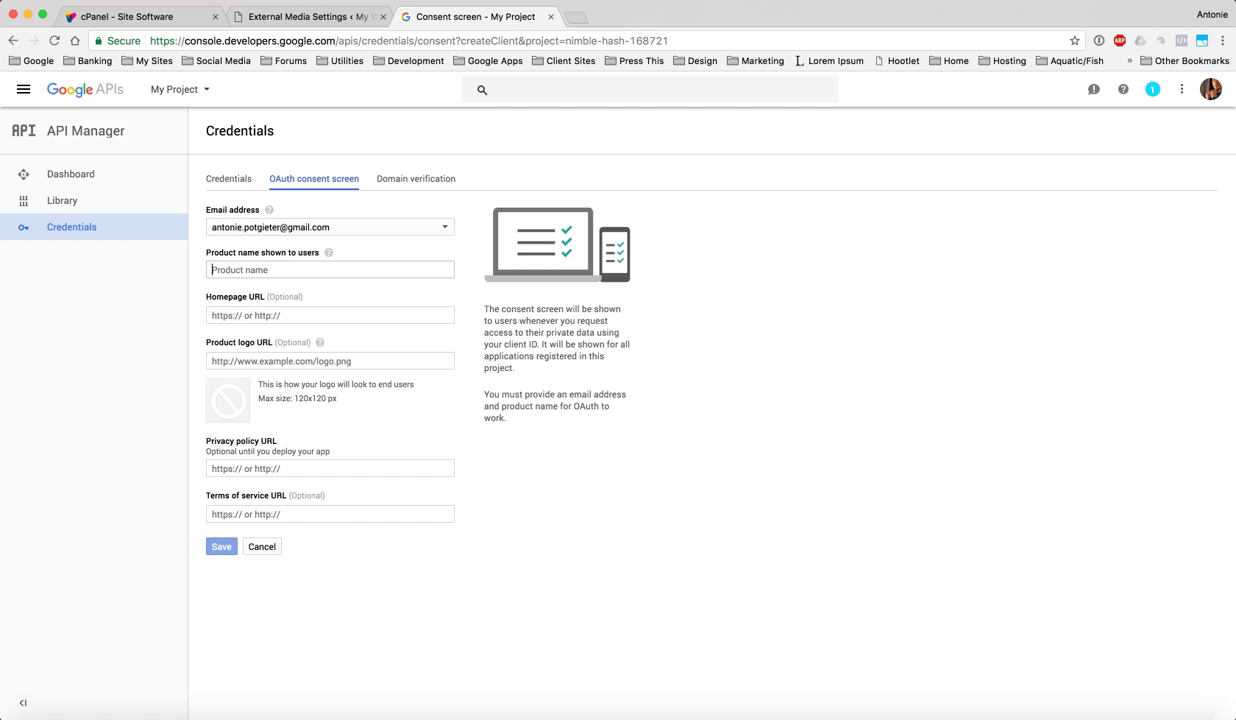
{"action": "type", "text": "Testing"}
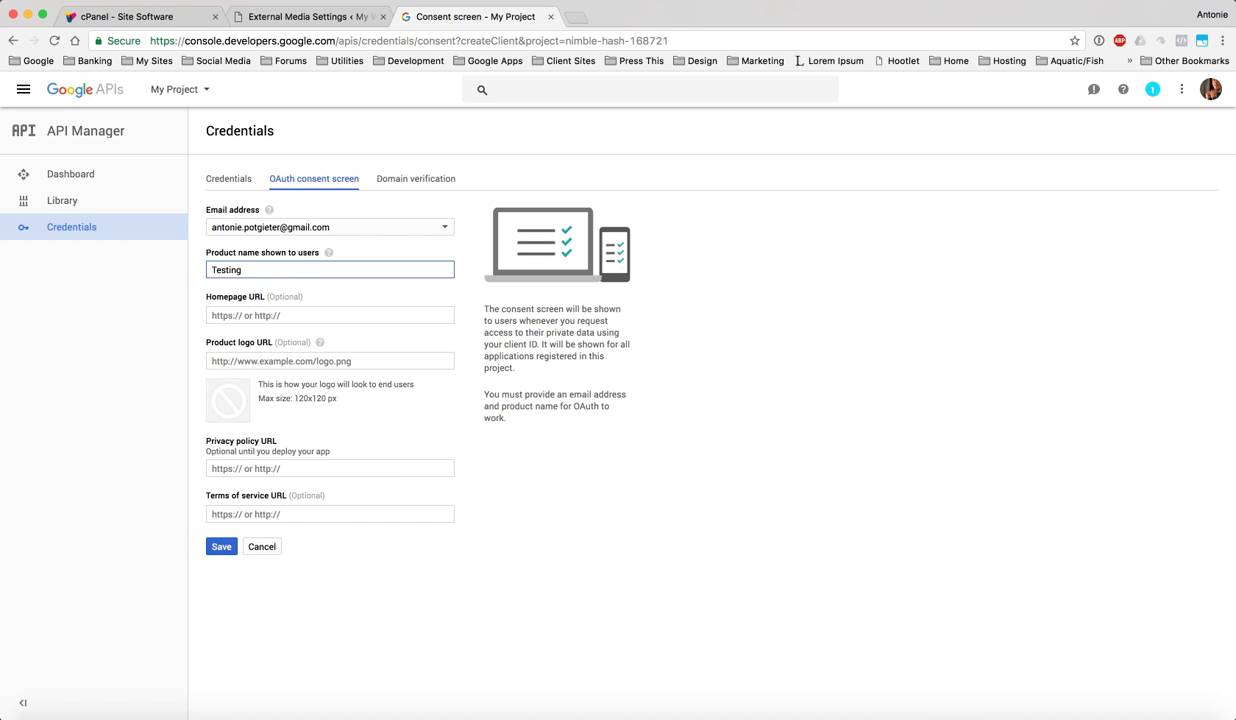
{"action": "type", "text": " WordPress"}
{"action": "key", "text": "Tab"}
{"action": "type", "text": "ht"}
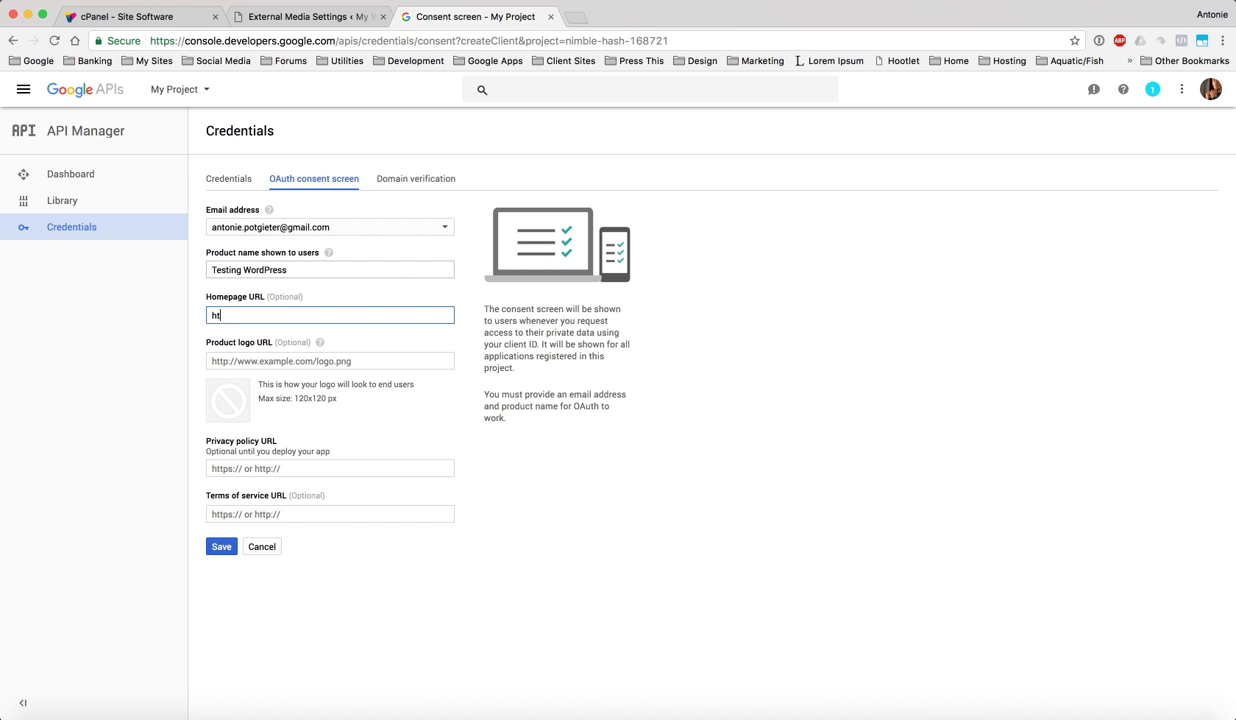
{"action": "type", "text": "tp://drive.tribulant.co"}
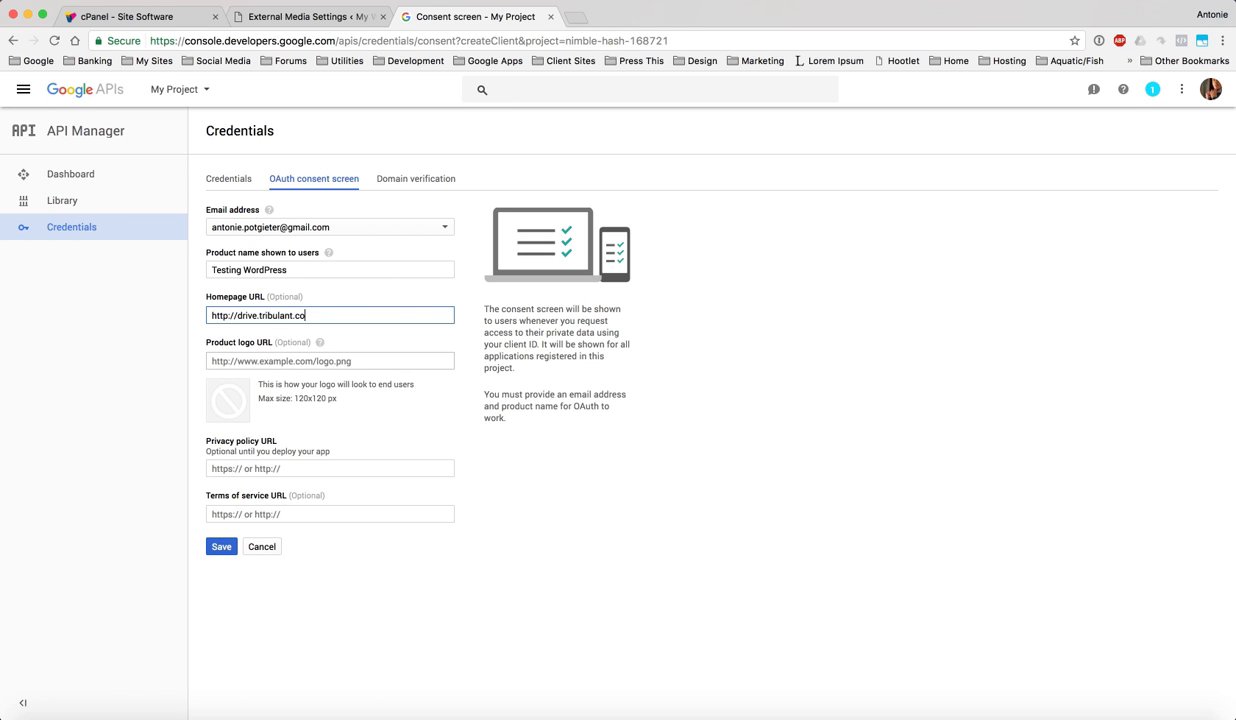
{"action": "key", "text": "Tab"}
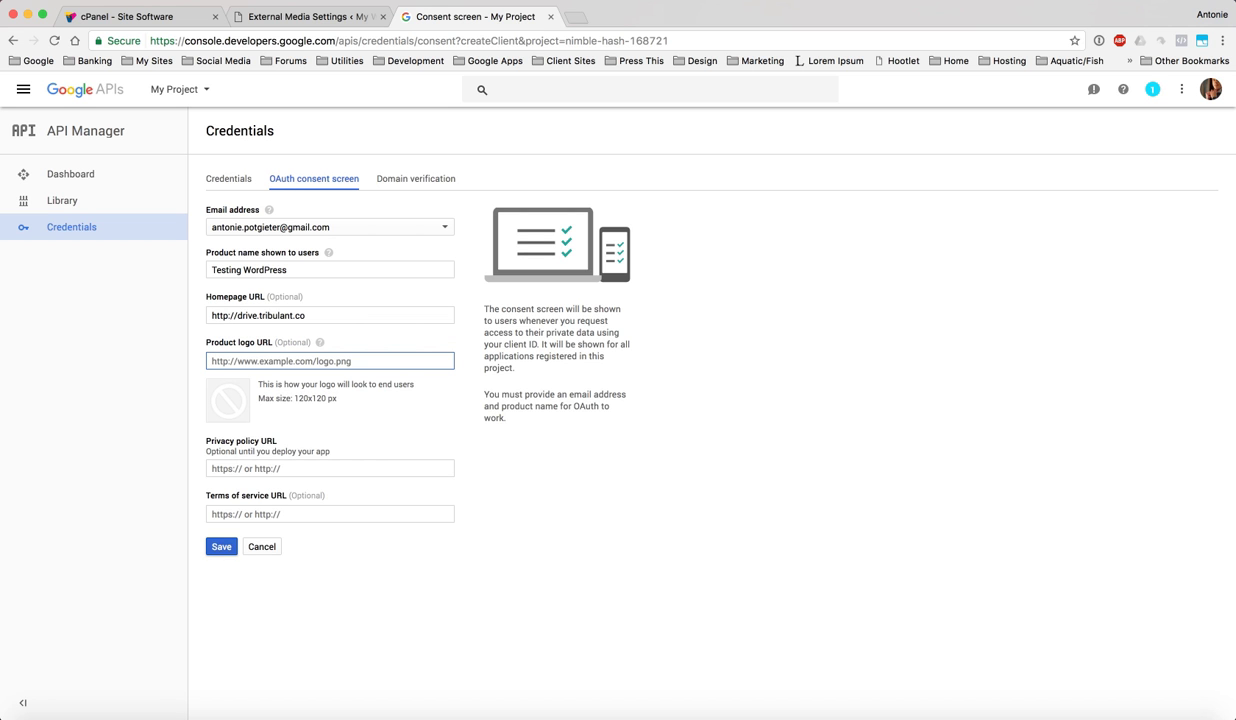
{"action": "key", "text": "Return"}
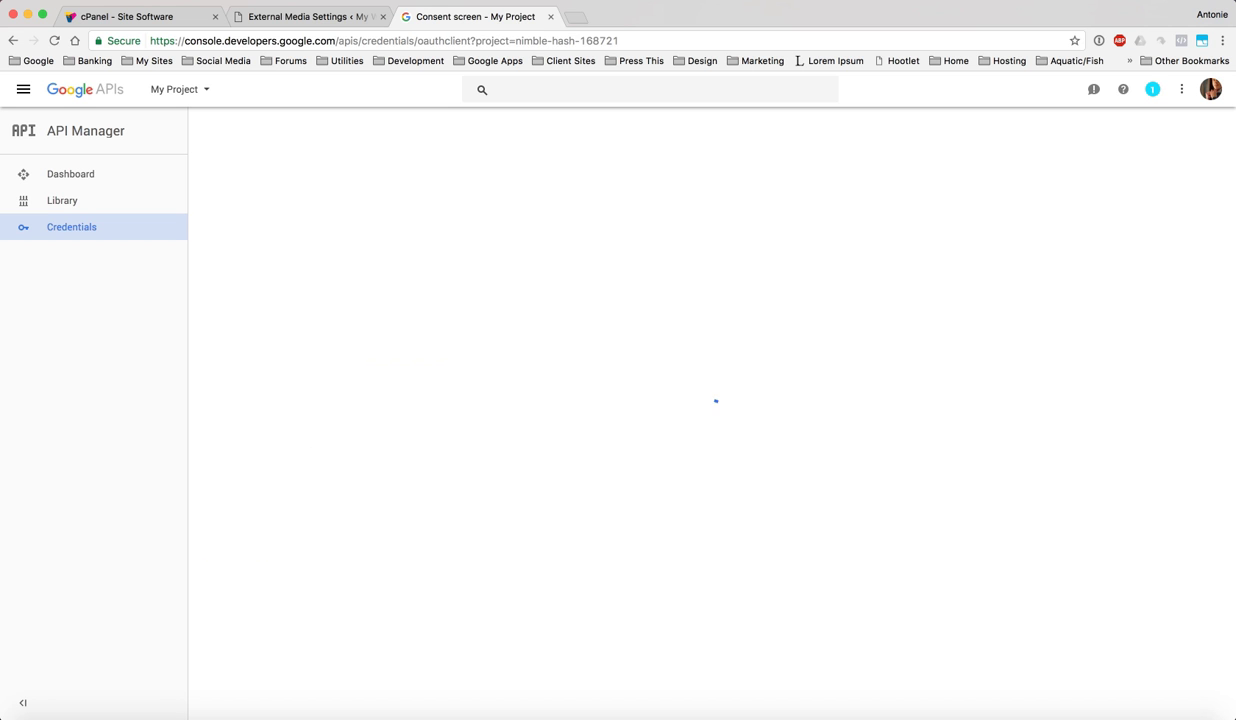
Set the client ID's application type to Web application and name it "Testing Google Drive in WordPress"
{"action": "left_click", "coordinate": [211, 199]}
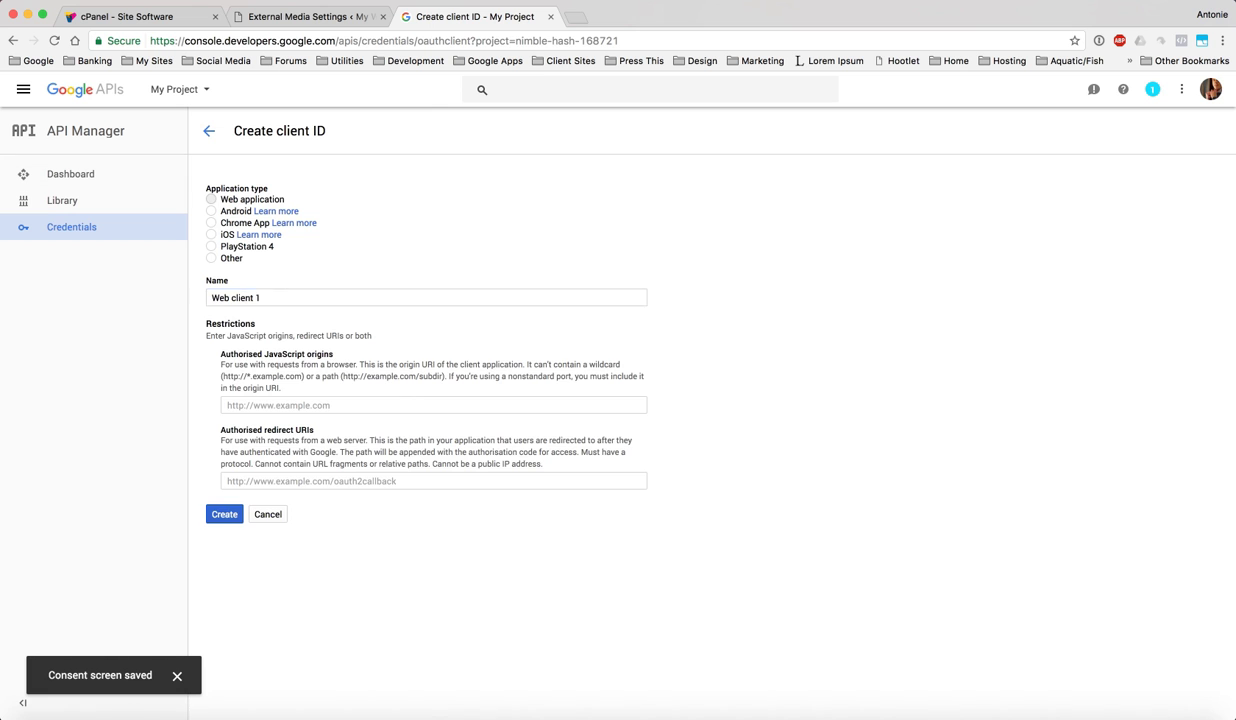
{"action": "key", "text": "super+a"}
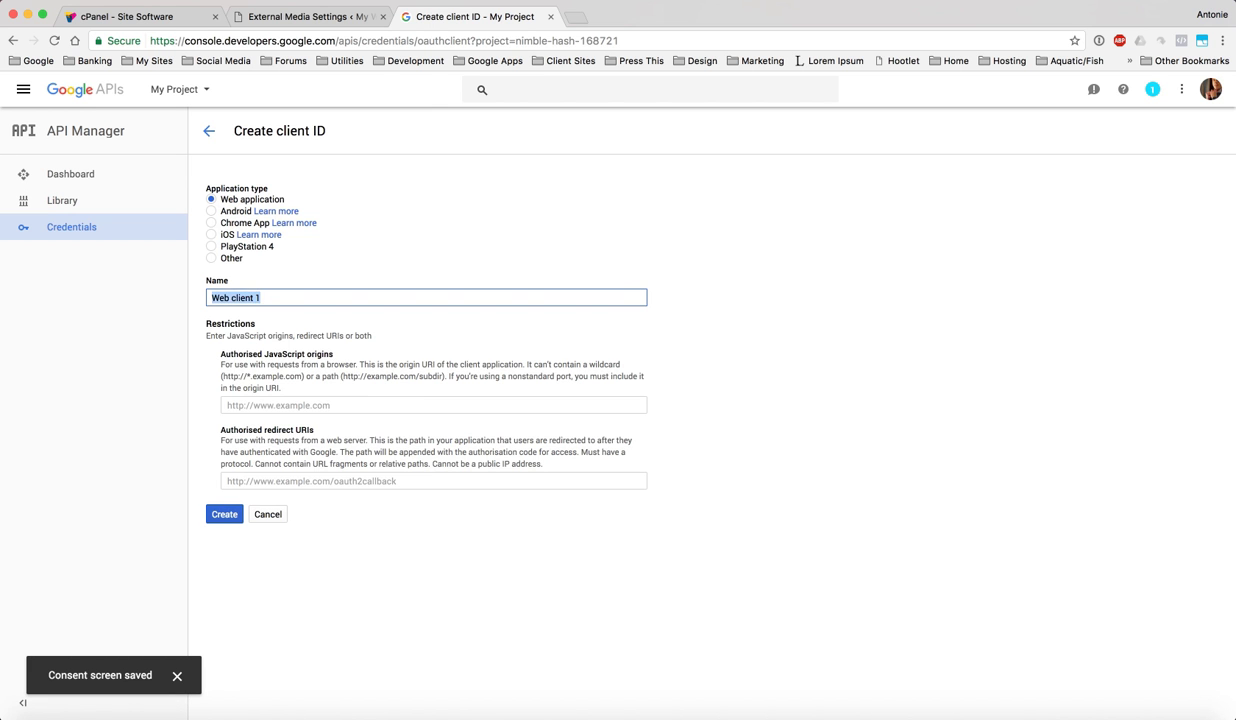
{"action": "type", "text": "Testing Google"}
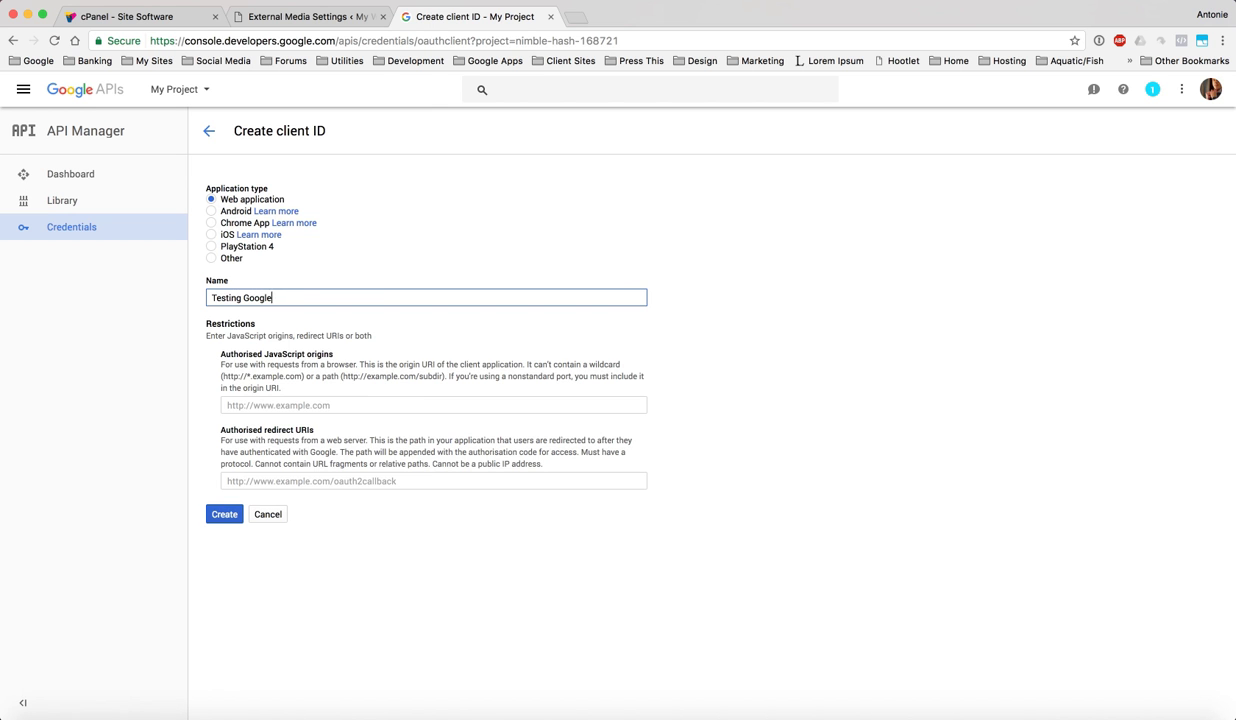
{"action": "type", "text": " Drive in WordPress"}
{"action": "key", "text": "Tab"}
{"action": "type", "text": "dr"}
{"action": "key", "text": "BackSpace"}
{"action": "key", "text": "BackSpace"}
{"action": "type", "text": "h"}
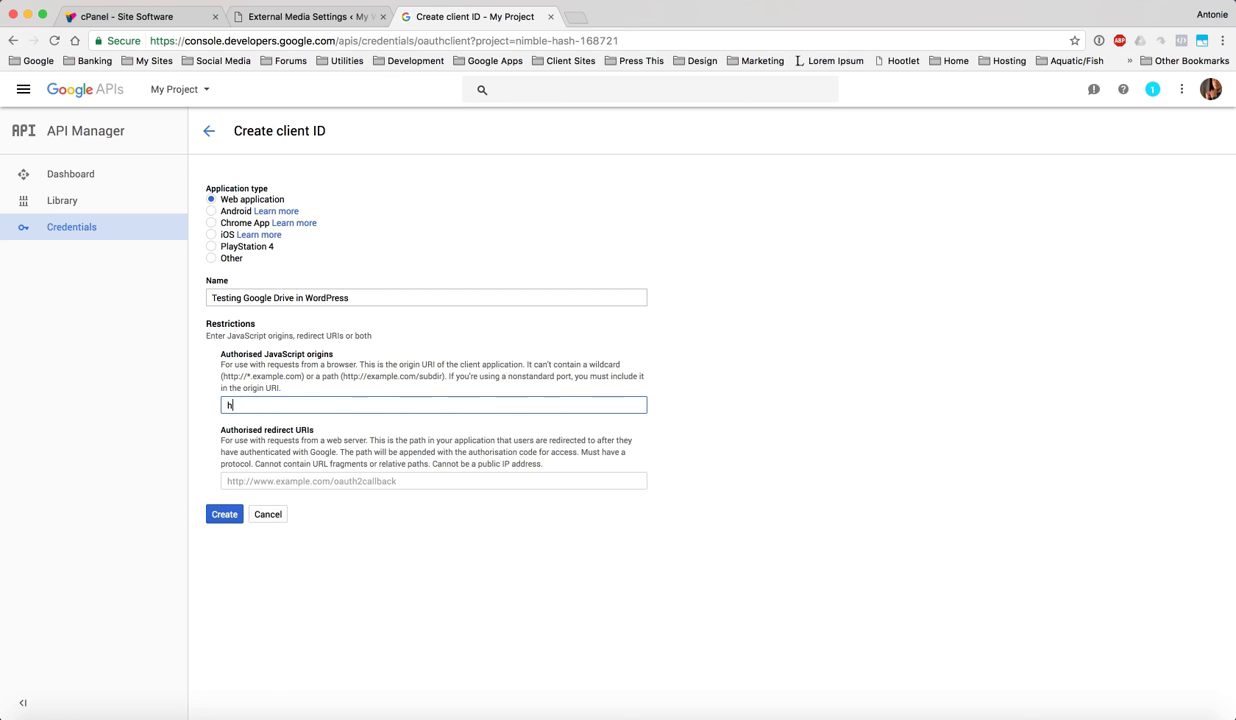
{"action": "type", "text": "ttp://drive.tribulant.co"}
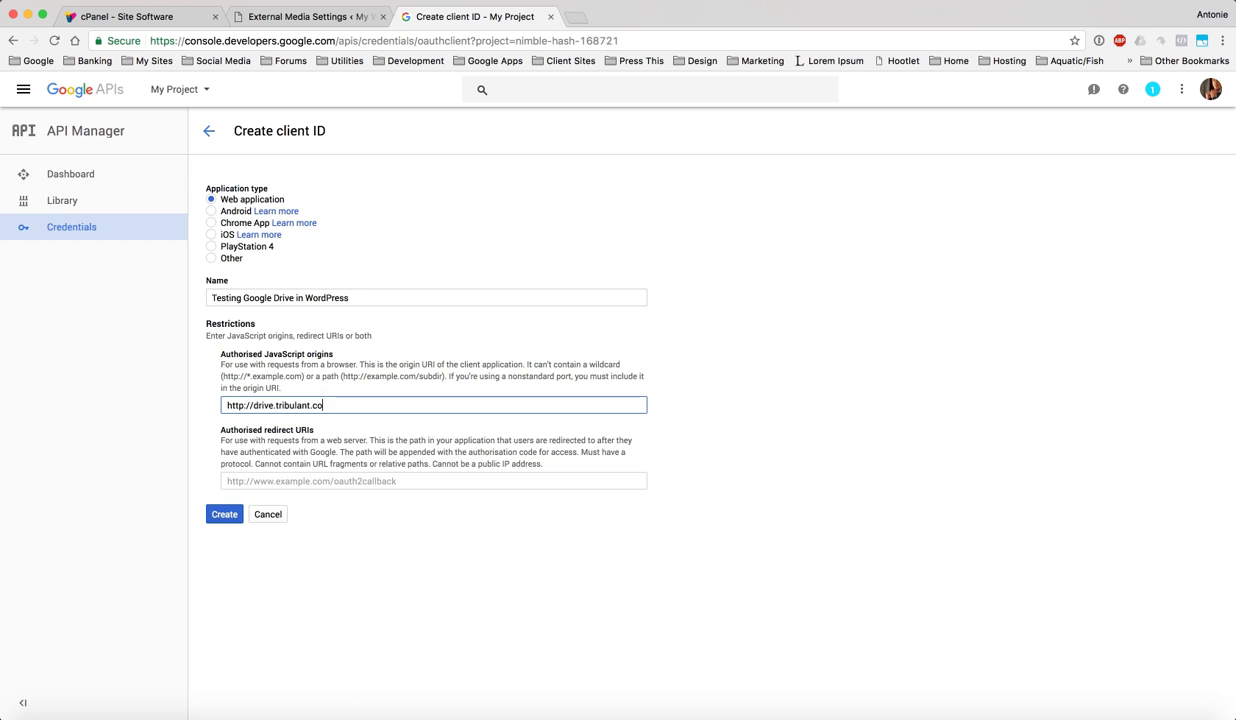
{"action": "key", "text": "Return"}
Copy the redirect URL from the GoogleDrive section of the External Media settings in WordPress
{"action": "left_click", "coordinate": [433, 505]}
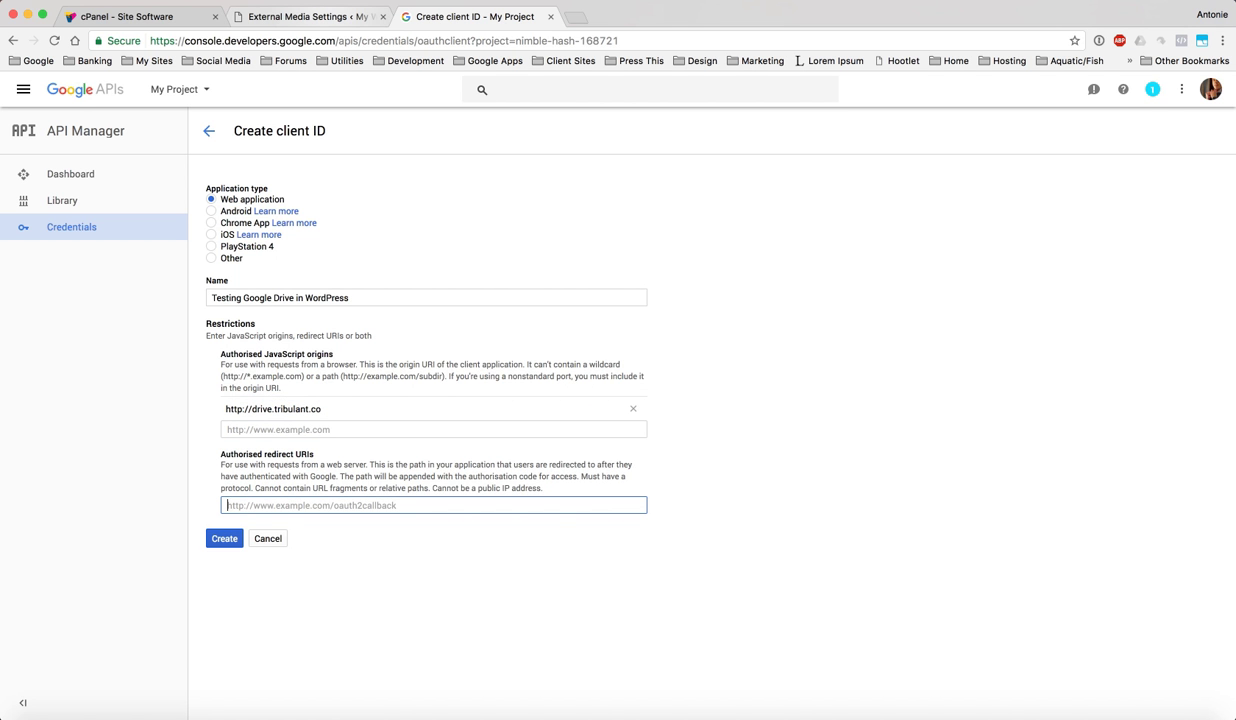
{"action": "left_click", "coordinate": [308, 17]}
{"action": "scroll", "coordinate": [660, 400], "scroll_direction": "down", "scroll_amount": 3}
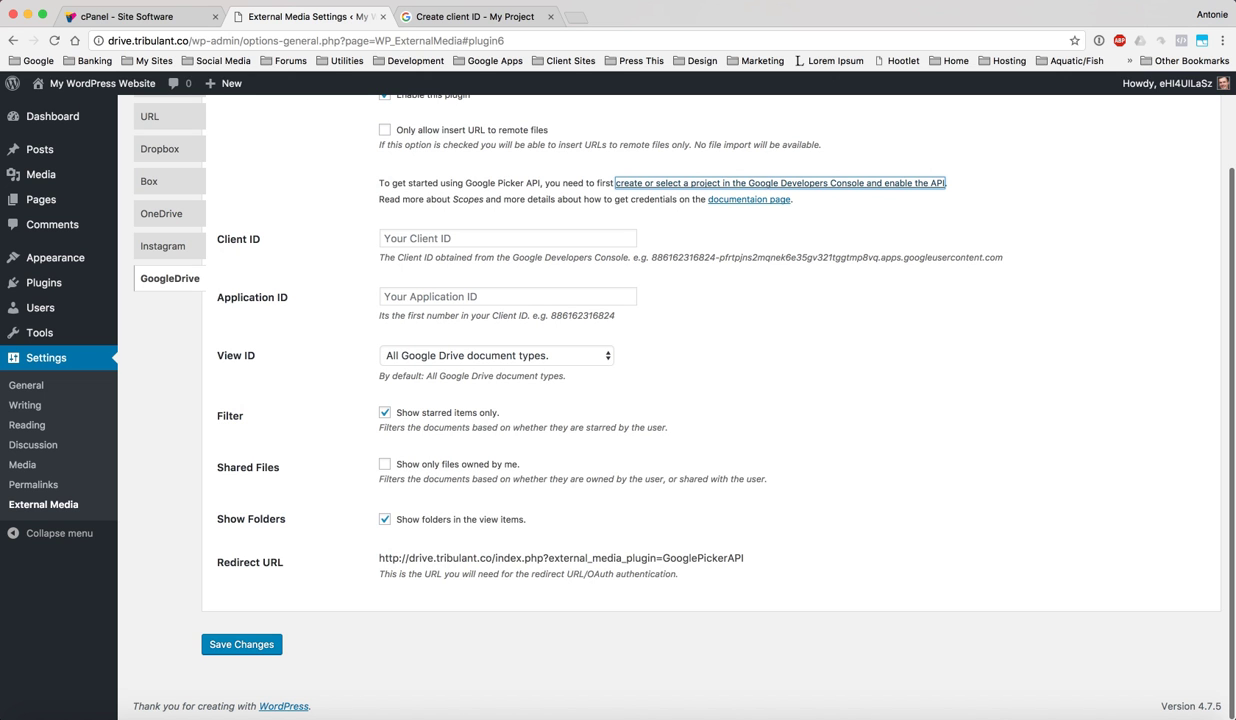
{"action": "left_click_drag", "start_coordinate": [745, 558], "coordinate": [370, 558]}
{"action": "key", "text": "super+c"}
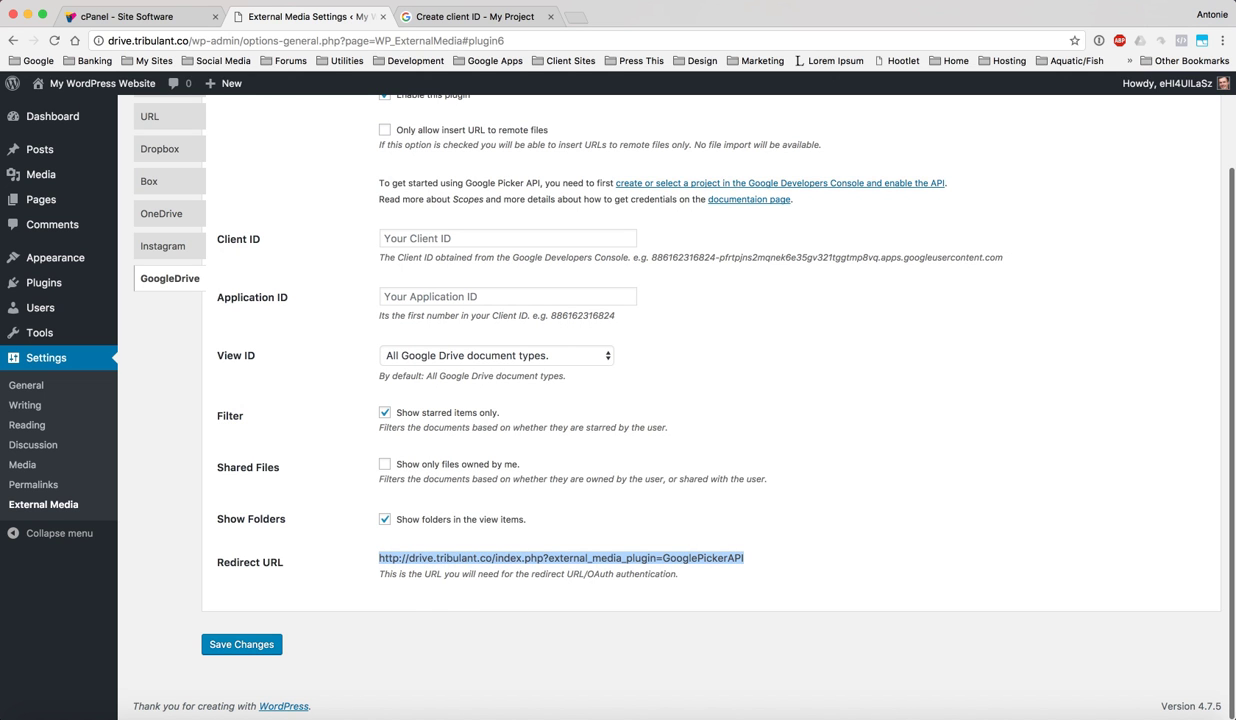
{"action": "right_click", "coordinate": [424, 558]}
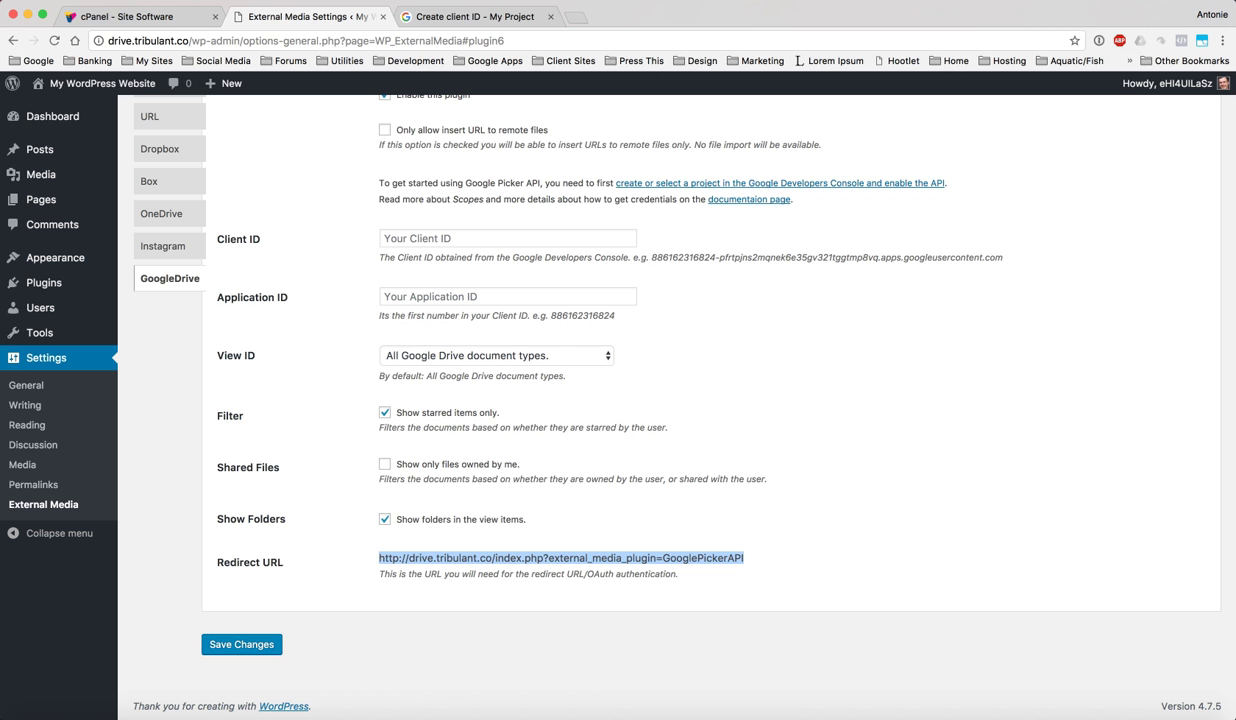
{"action": "left_click", "coordinate": [470, 16]}
{"action": "right_click", "coordinate": [327, 505]}
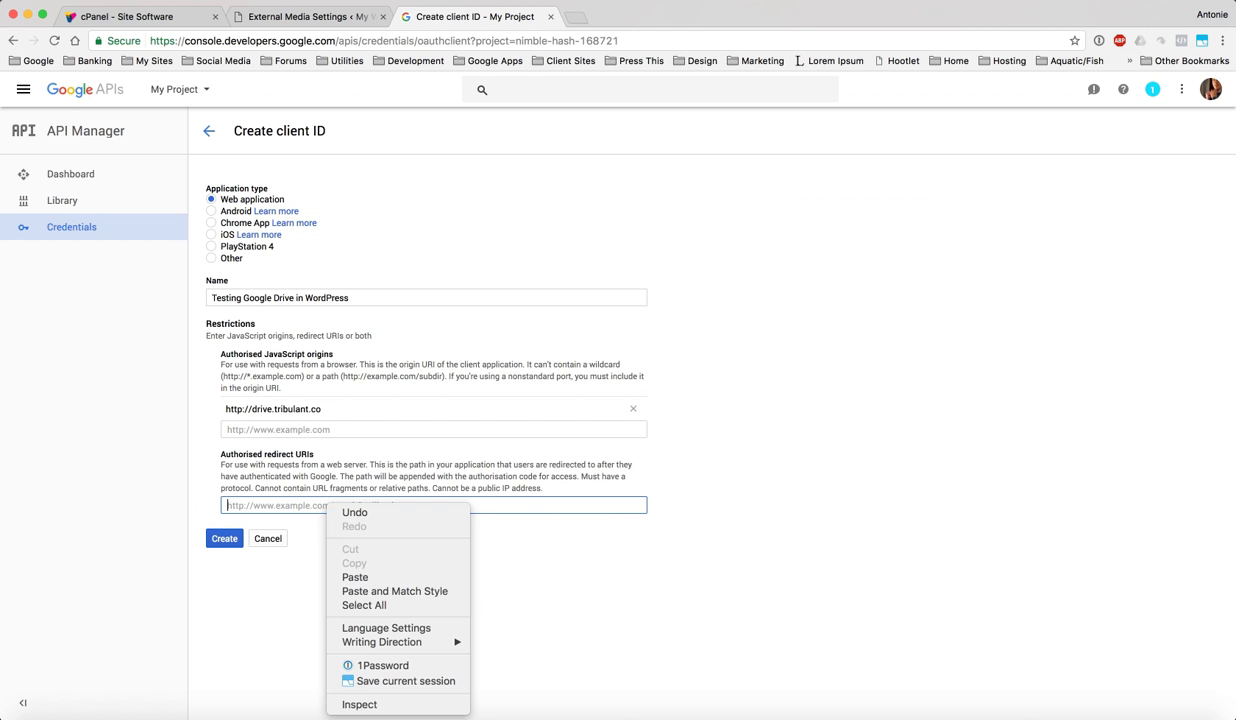
{"action": "left_click", "coordinate": [355, 577]}
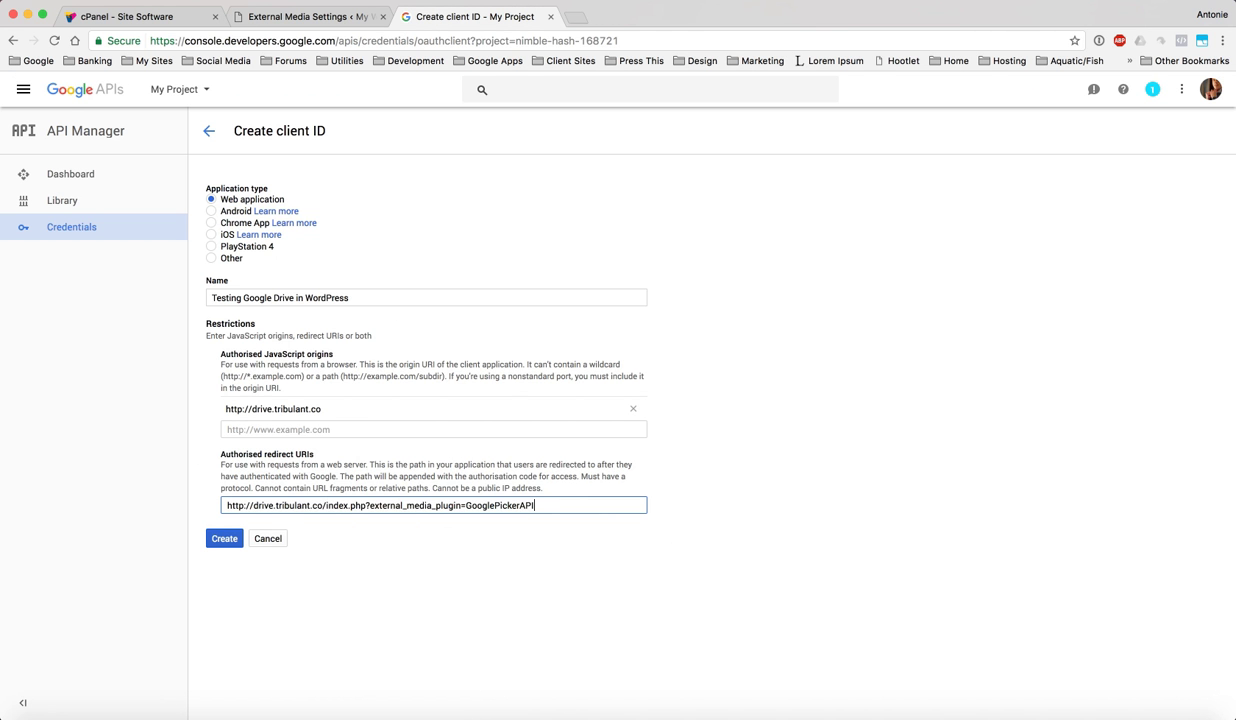
{"action": "key", "text": "Return"}
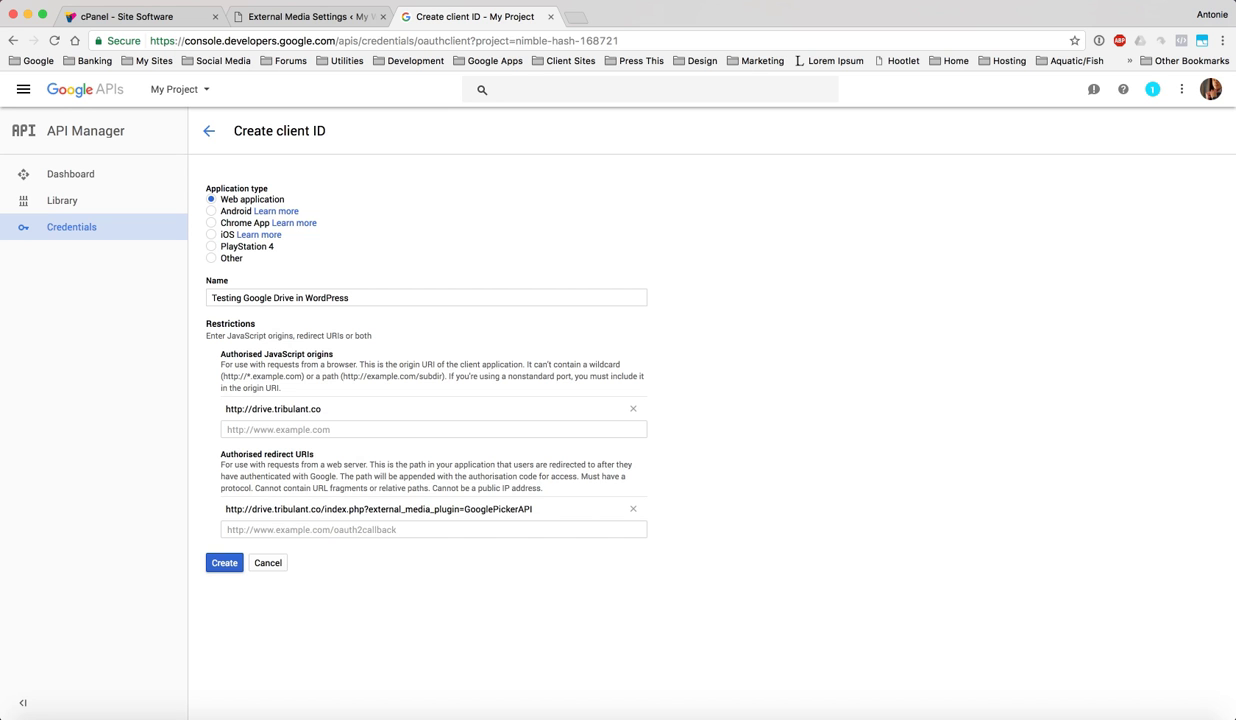
{"action": "left_click", "coordinate": [224, 563]}
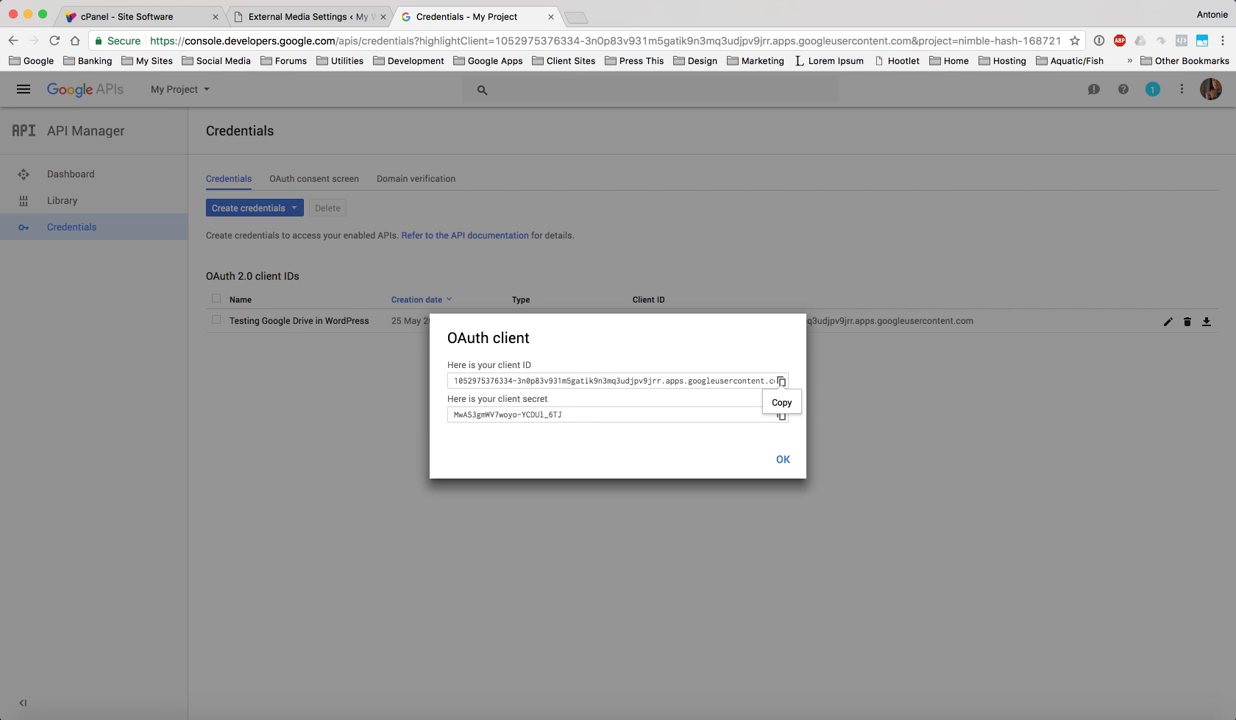
Copy the new OAuth client ID and paste it as the Client ID in the plugin's GoogleDrive settings
{"action": "left_click", "coordinate": [781, 381]}
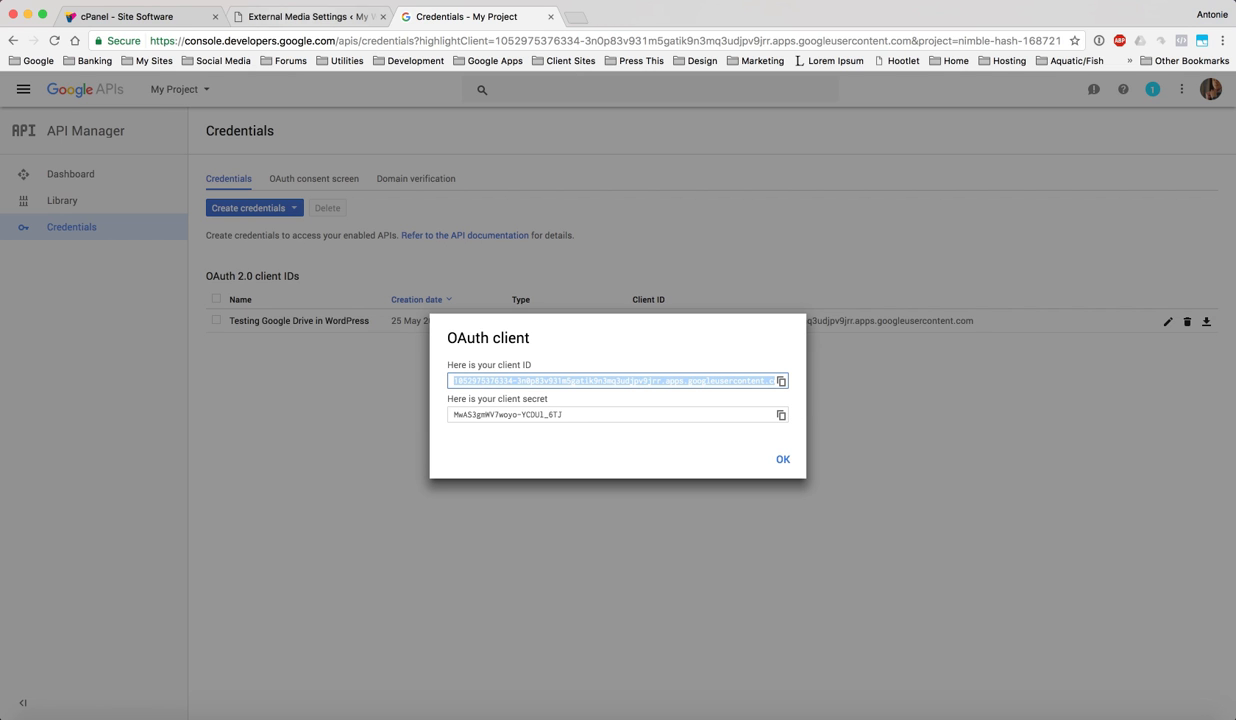
{"action": "left_click", "coordinate": [308, 17]}
{"action": "left_click", "coordinate": [446, 237]}
{"action": "right_click", "coordinate": [446, 236]}
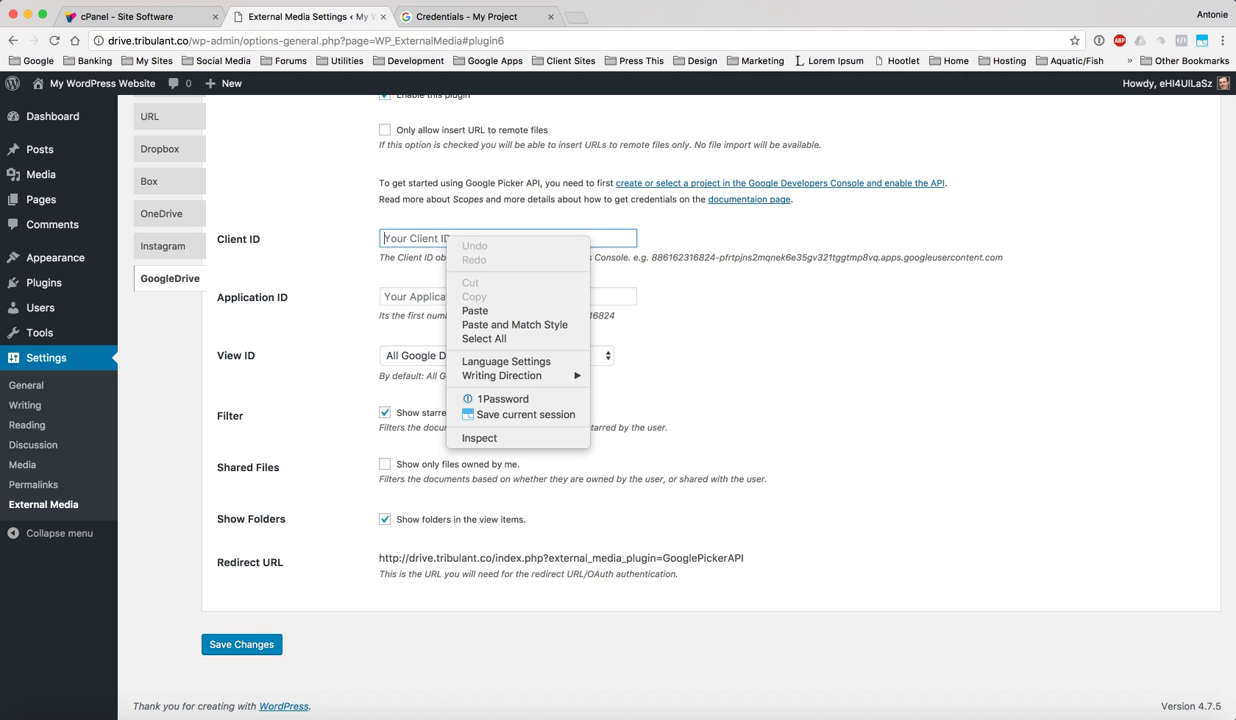
{"action": "left_click", "coordinate": [475, 311]}
{"action": "key", "text": "super+v"}
{"action": "key", "text": "Tab"}
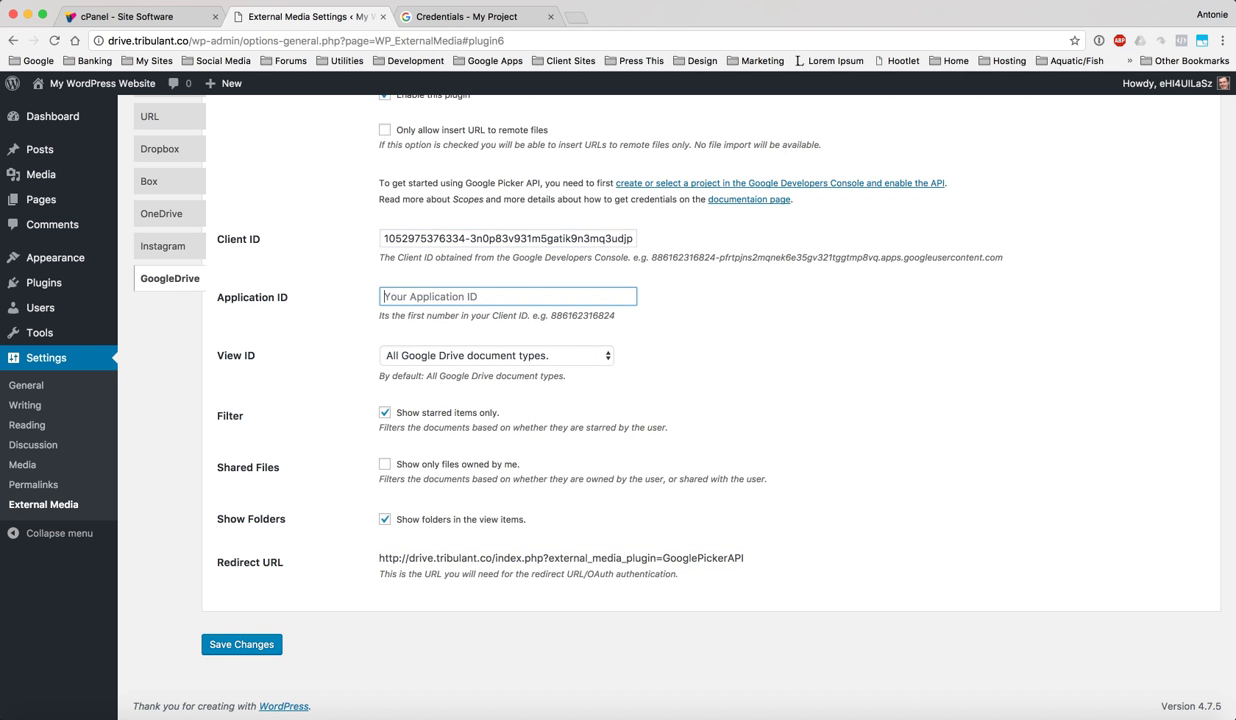
Set the Application ID to only the first number of the client ID, removing everything from the first hyphen onward
{"action": "right_click", "coordinate": [458, 297]}
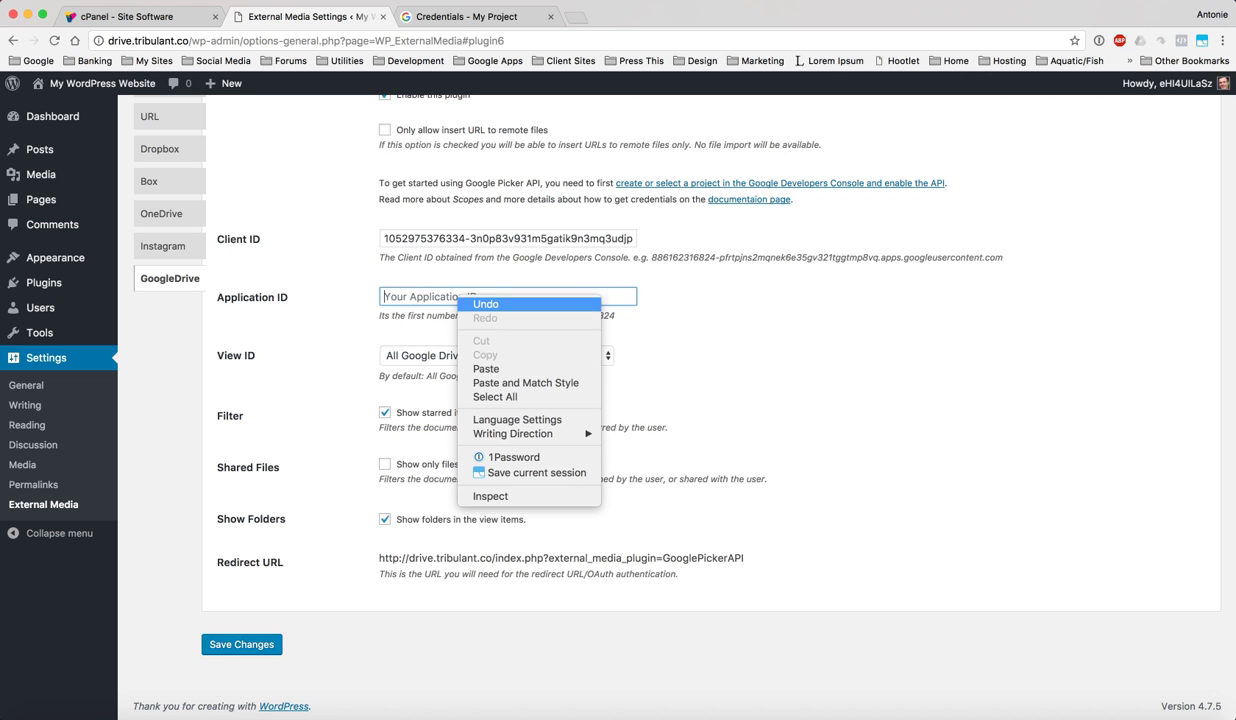
{"action": "left_click", "coordinate": [486, 369]}
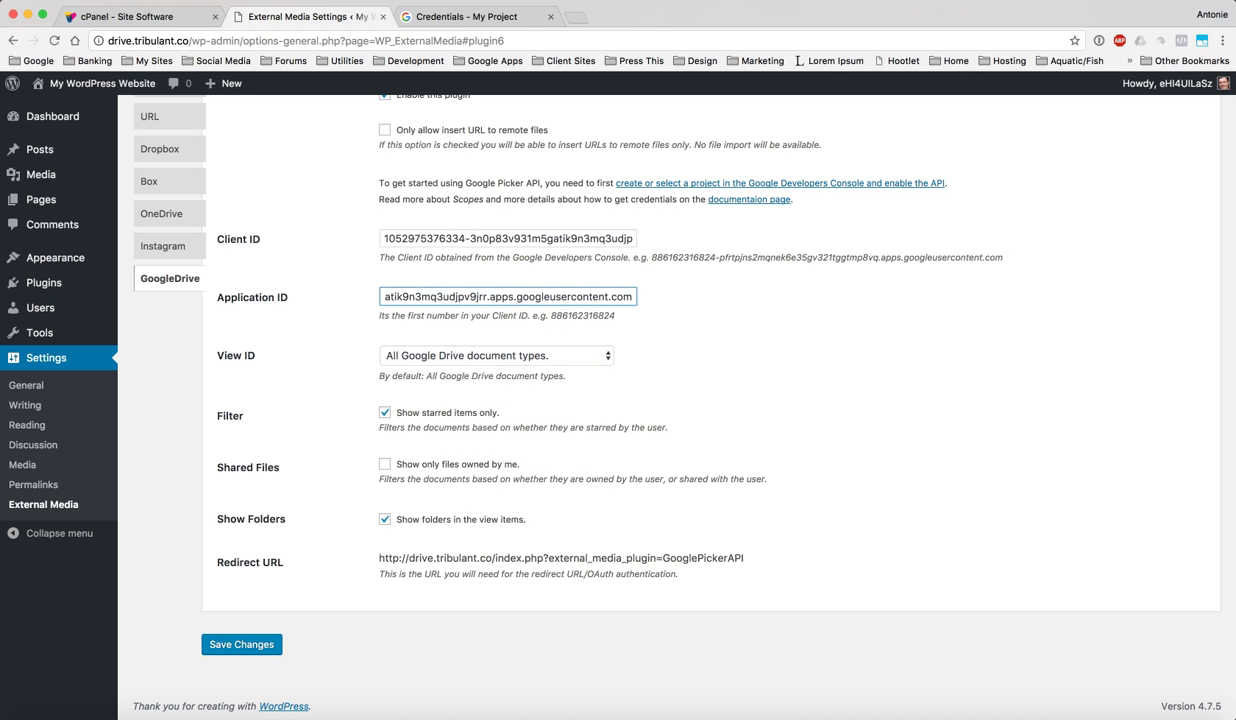
{"action": "key", "text": "super+a"}
{"action": "key", "text": "shift+Right"}
{"action": "key", "text": "shift+Right"}
{"action": "key", "text": "shift+Right"}
{"action": "key", "text": "shift+Right"}
{"action": "key", "text": "shift+Right"}
{"action": "key", "text": "shift+Right"}
{"action": "key", "text": "shift+Right"}
{"action": "key", "text": "shift+Right"}
{"action": "key", "text": "shift+Right"}
{"action": "key", "text": "shift+Right"}
{"action": "key", "text": "shift+Right"}
{"action": "key", "text": "shift+Right"}
{"action": "key", "text": "shift+Right"}
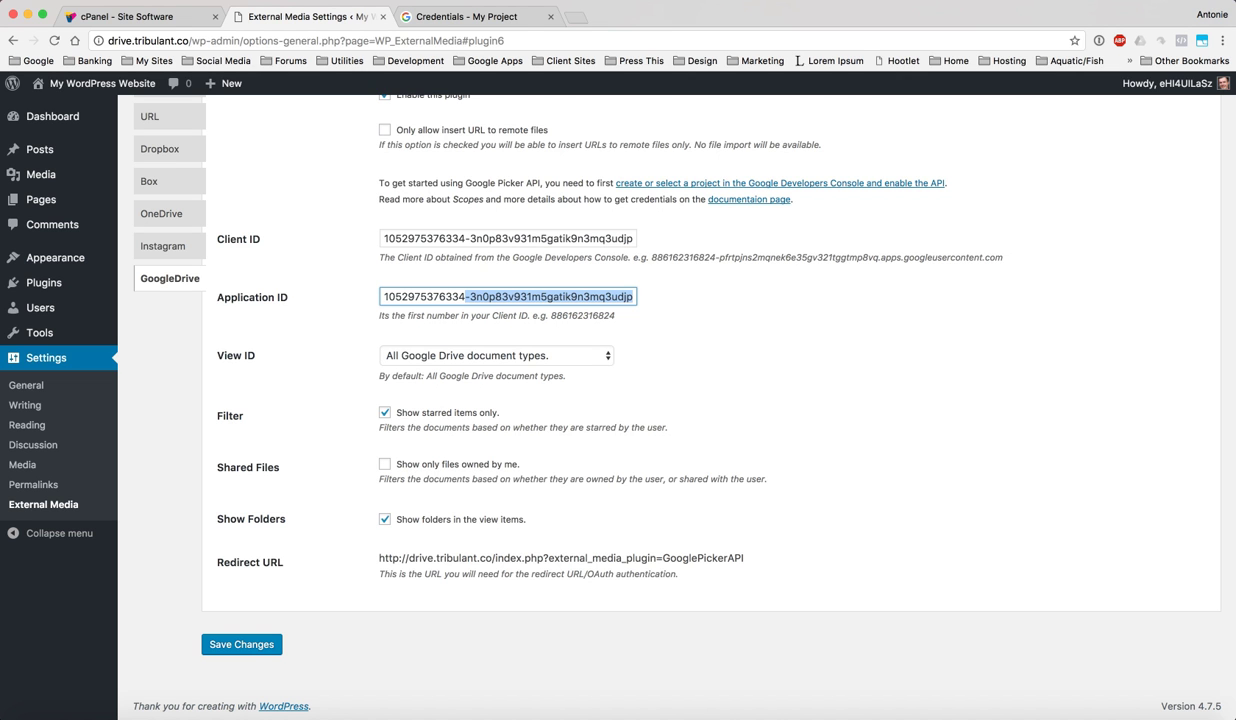
{"action": "key", "text": "BackSpace"}
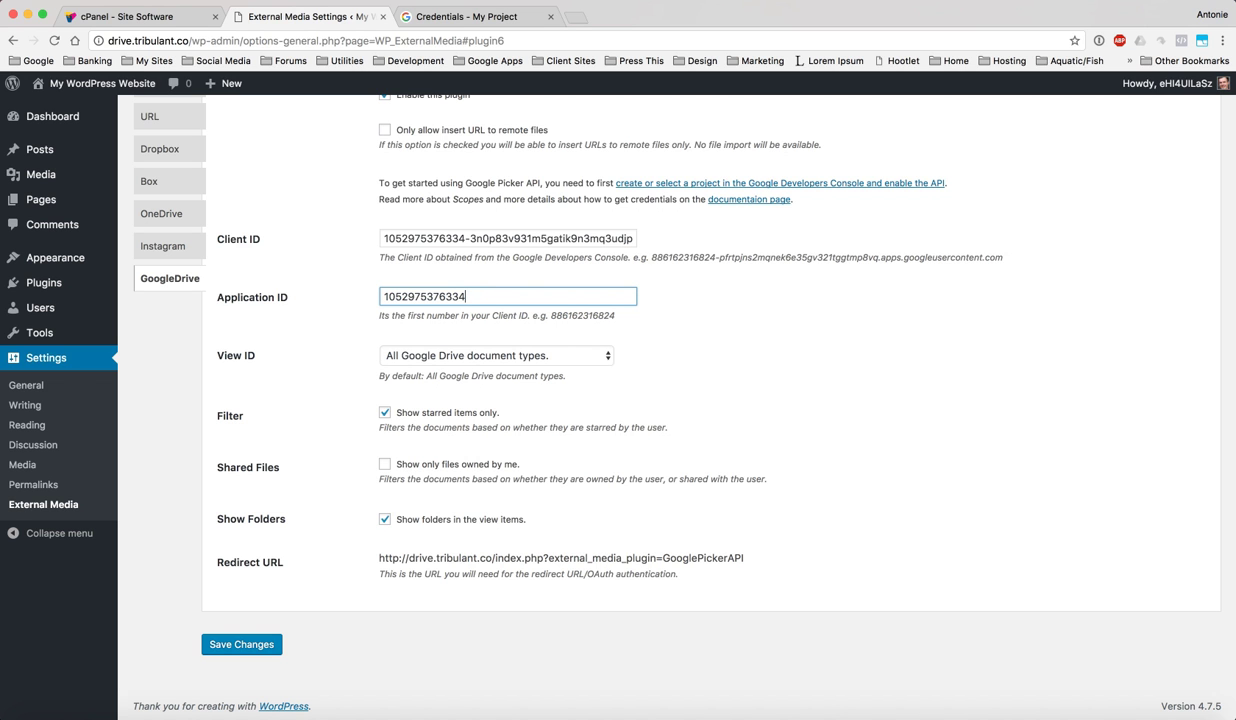
Review the View ID document type options, keeping All Google Drive document types selected
{"action": "left_click", "coordinate": [496, 356]}
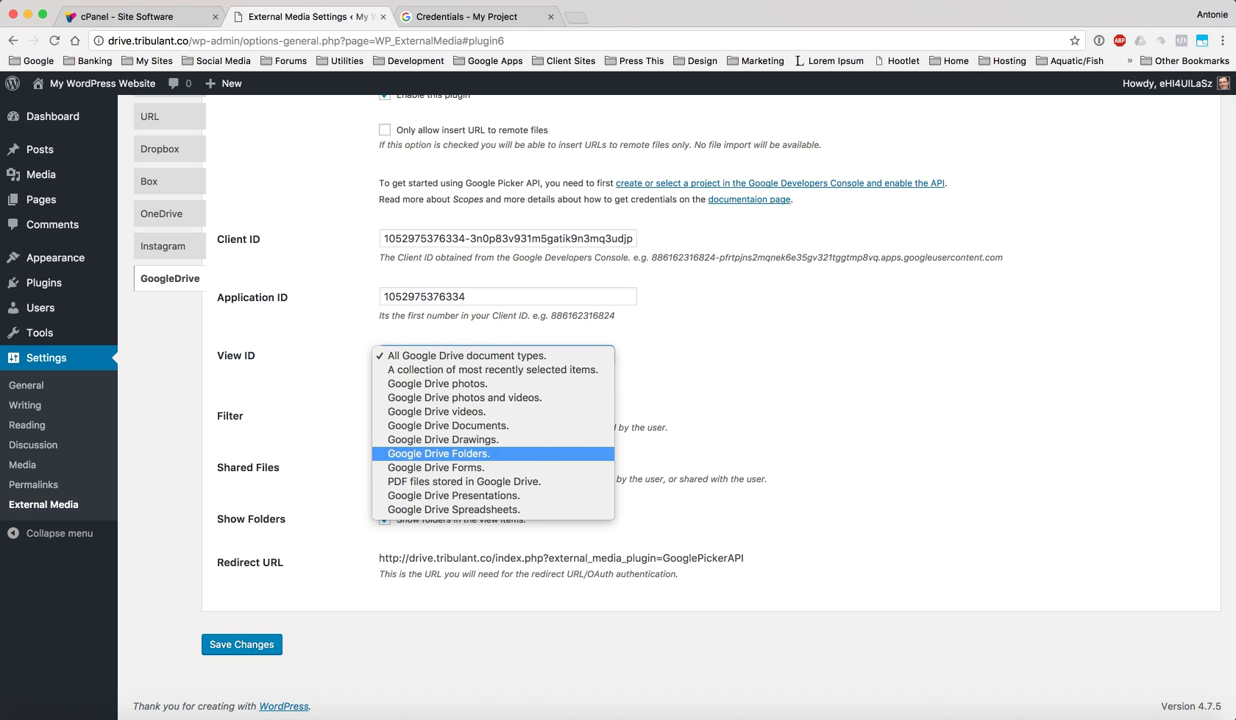
{"action": "key", "text": "Up"}
{"action": "key", "text": "Up"}
{"action": "key", "text": "Up"}
{"action": "key", "text": "Up"}
{"action": "key", "text": "Down"}
{"action": "key", "text": "Down"}
{"action": "key", "text": "Down"}
{"action": "key", "text": "Down"}
{"action": "key", "text": "Up"}
{"action": "key", "text": "Up"}
{"action": "key", "text": "Up"}
{"action": "key", "text": "Up"}
{"action": "key", "text": "Up"}
{"action": "key", "text": "Up"}
{"action": "key", "text": "Up"}
{"action": "key", "text": "Return"}
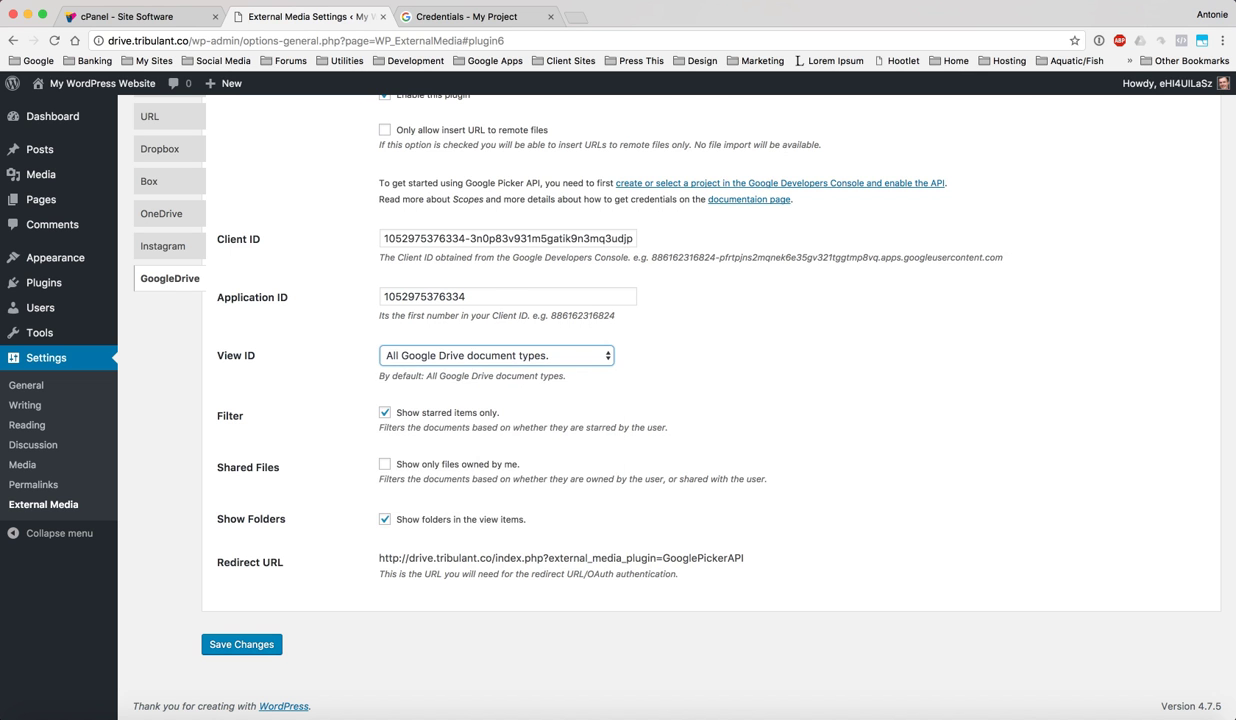
Turn off the filter that shows starred items only and save the GoogleDrive settings
{"action": "key", "text": "Tab"}
{"action": "key", "text": "space"}
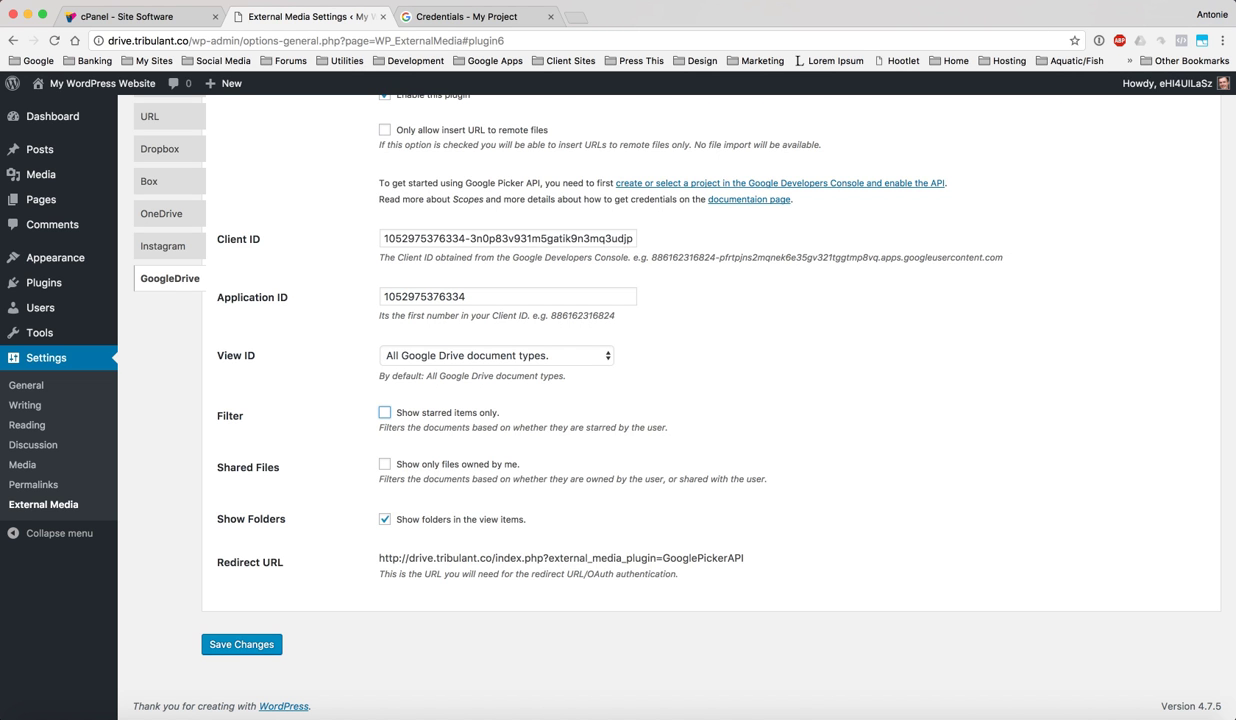
{"action": "left_click", "coordinate": [242, 645]}
Dismiss the OAuth client details in the Google API console and enable the Google Drive API for the project
{"action": "left_click", "coordinate": [470, 16]}
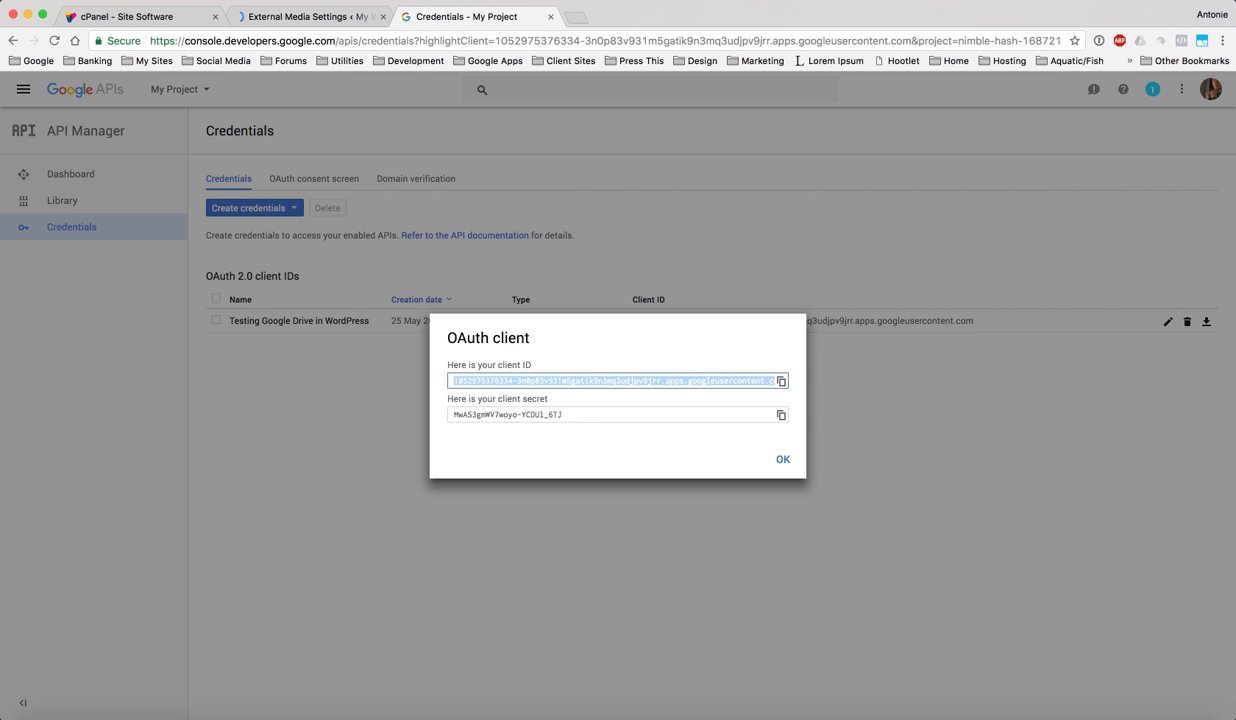
{"action": "left_click", "coordinate": [783, 459]}
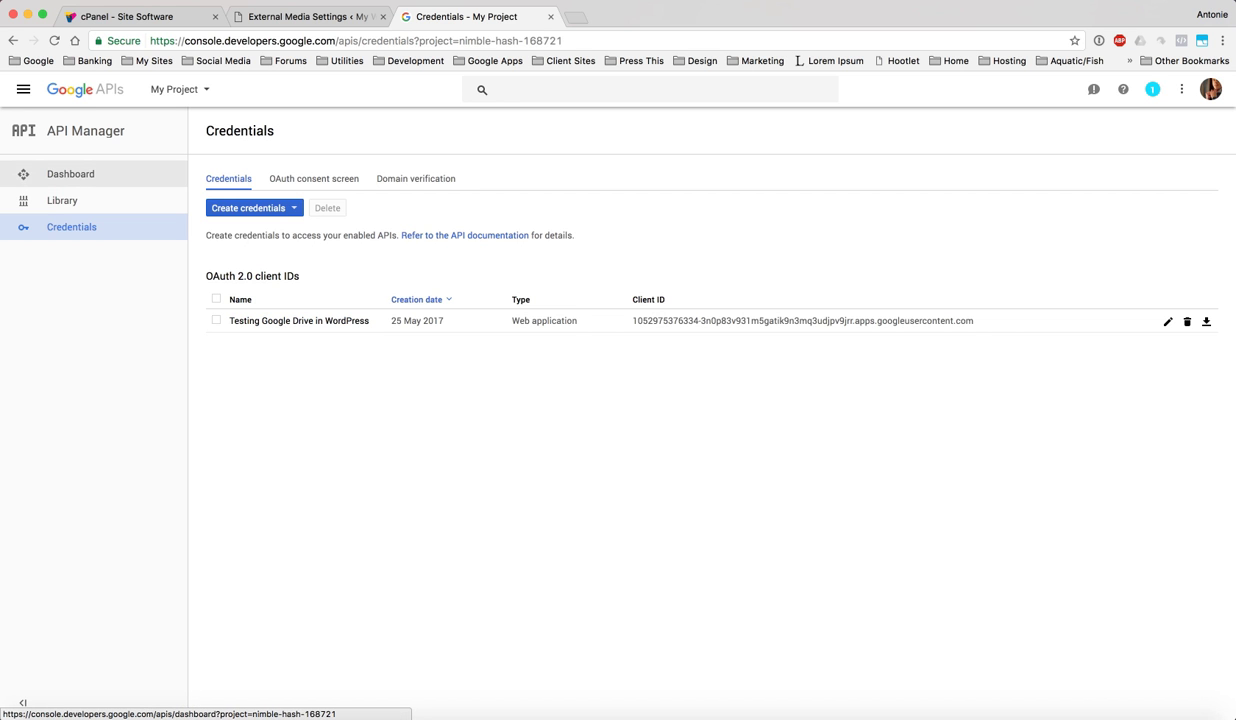
{"action": "left_click", "coordinate": [70, 174]}
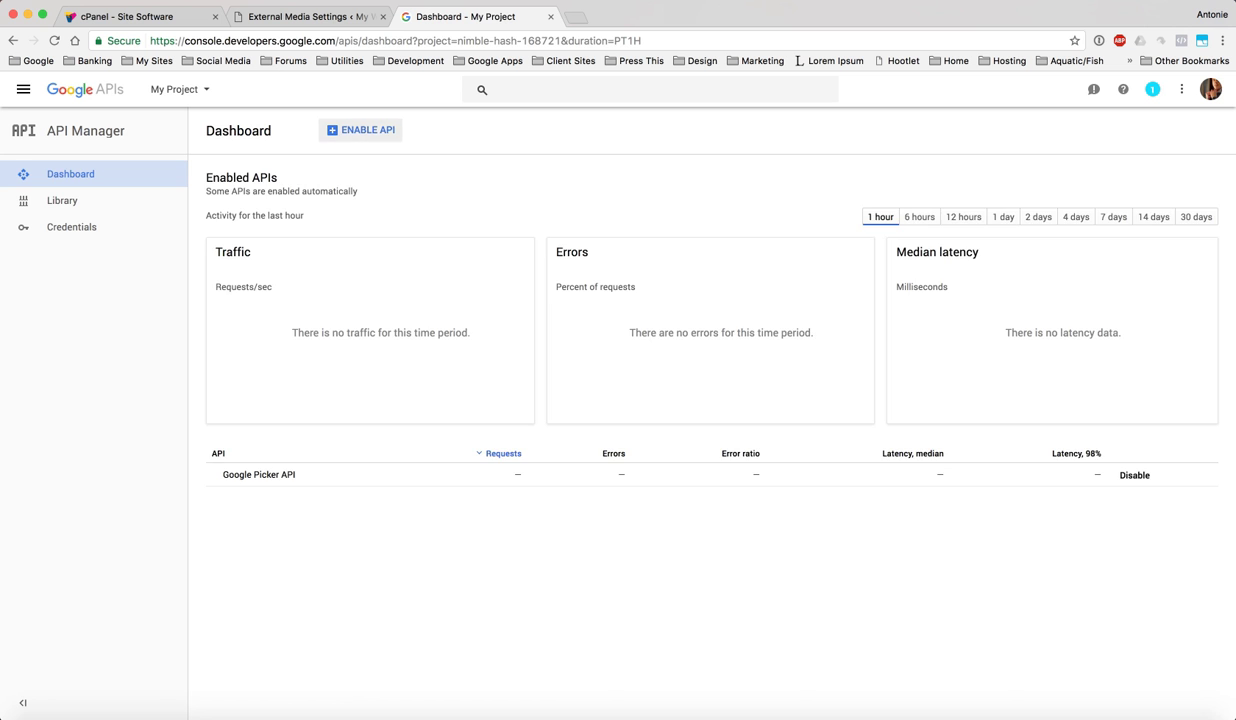
{"action": "left_click", "coordinate": [364, 130]}
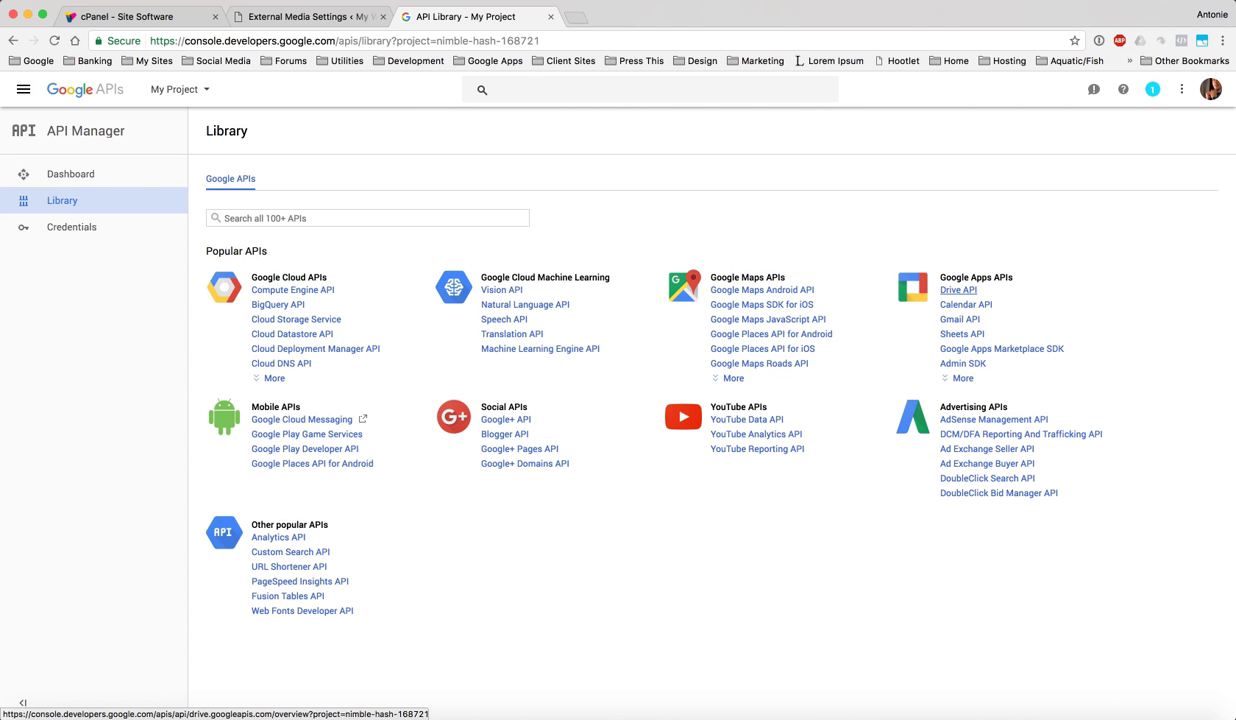
{"action": "left_click", "coordinate": [958, 290]}
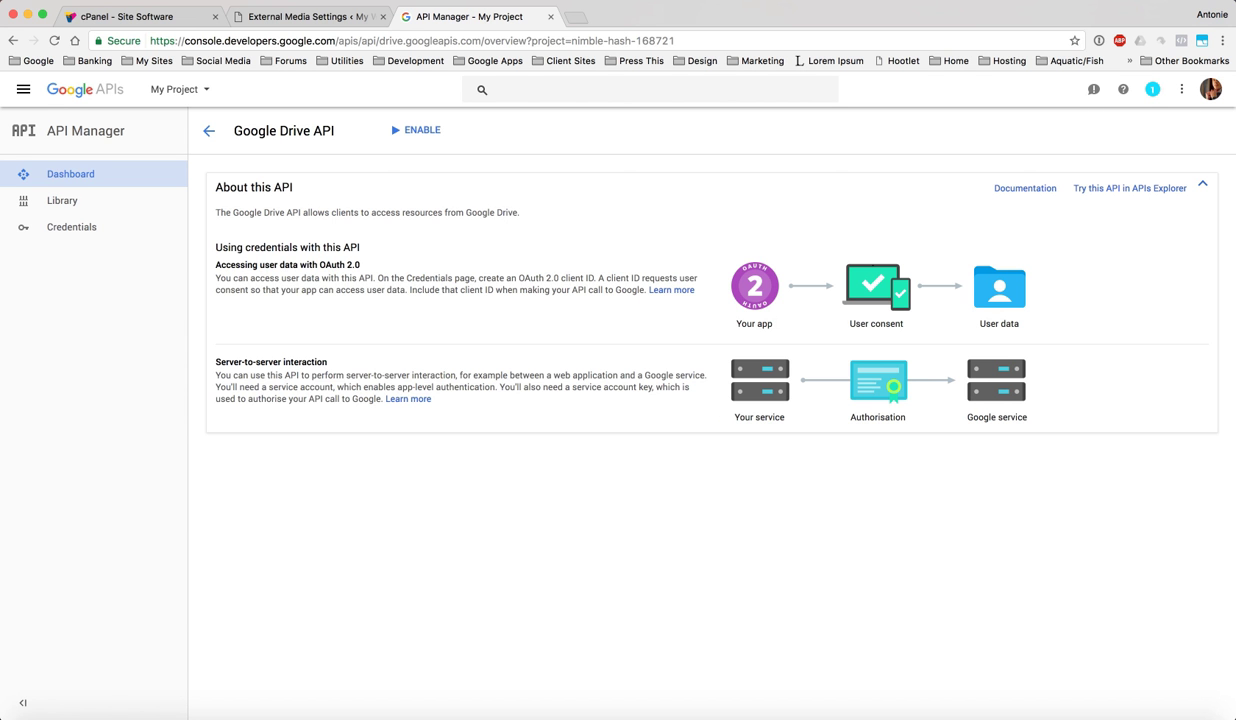
{"action": "left_click", "coordinate": [416, 130]}
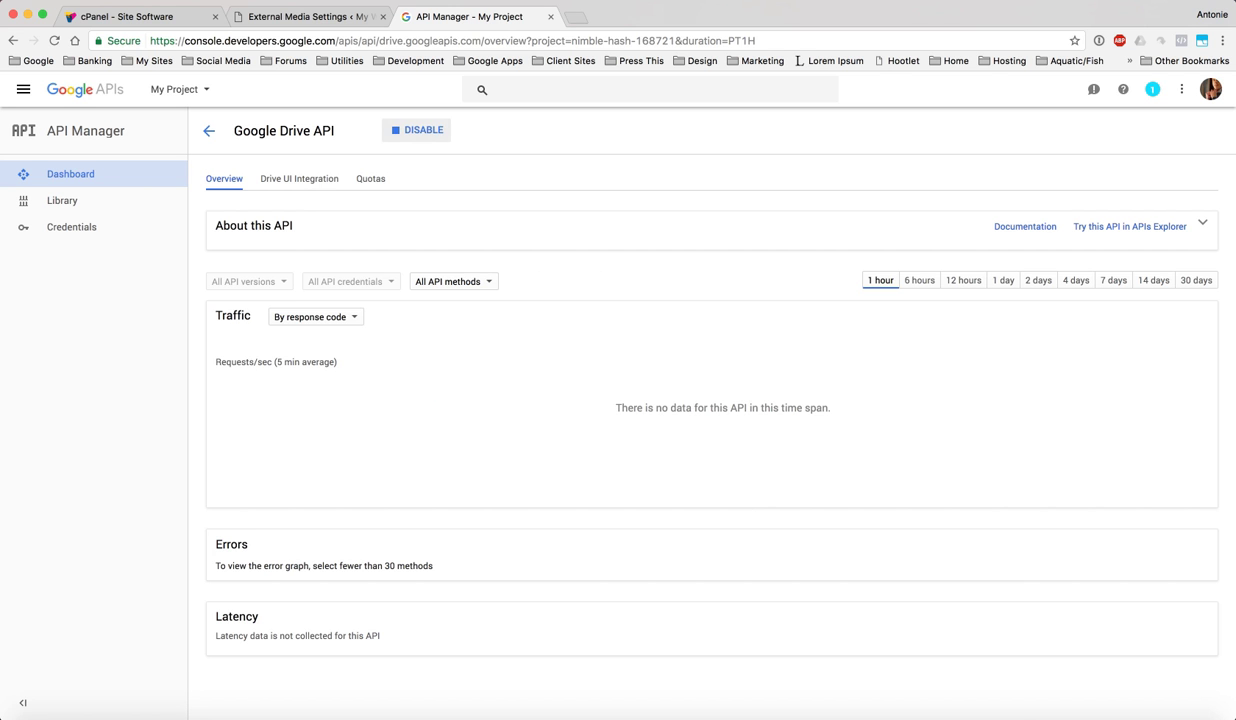
Create a new WordPress post titled "Testing Google Drive in WordPress"
{"action": "left_click", "coordinate": [305, 16]}
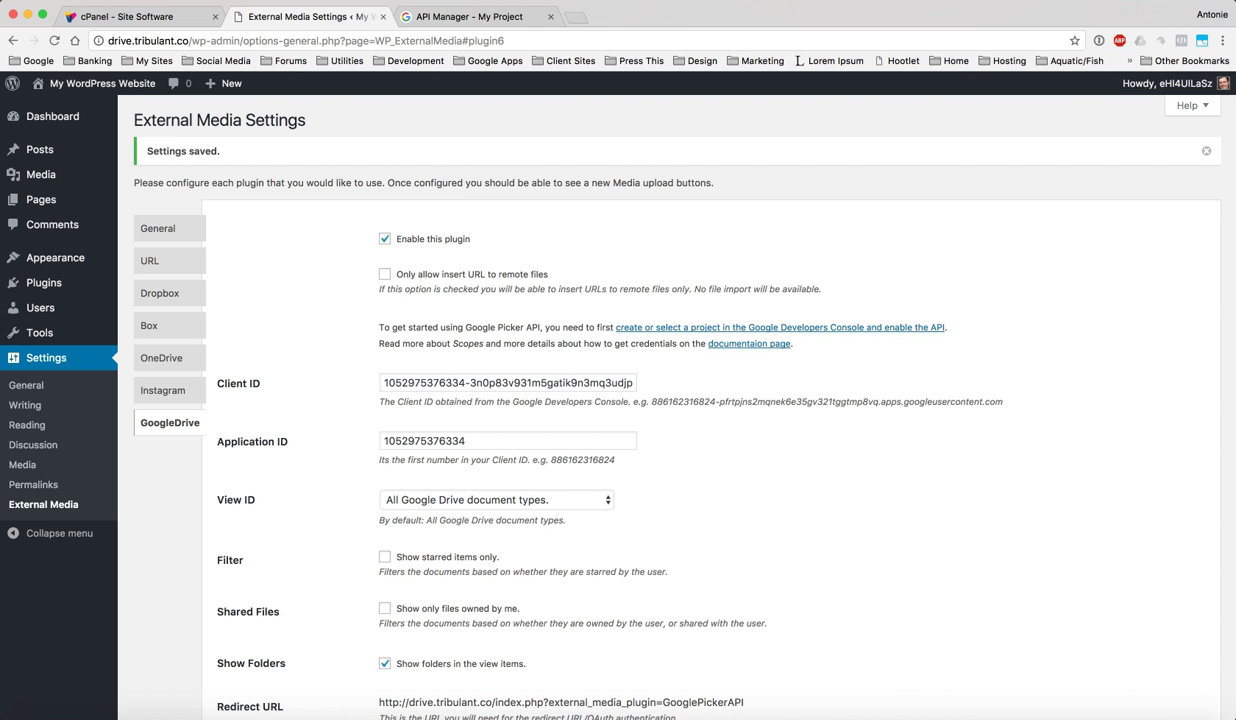
{"action": "scroll", "coordinate": [656, 400], "scroll_direction": "down", "scroll_amount": 5}
{"action": "scroll", "coordinate": [656, 400], "scroll_direction": "up", "scroll_amount": 5}
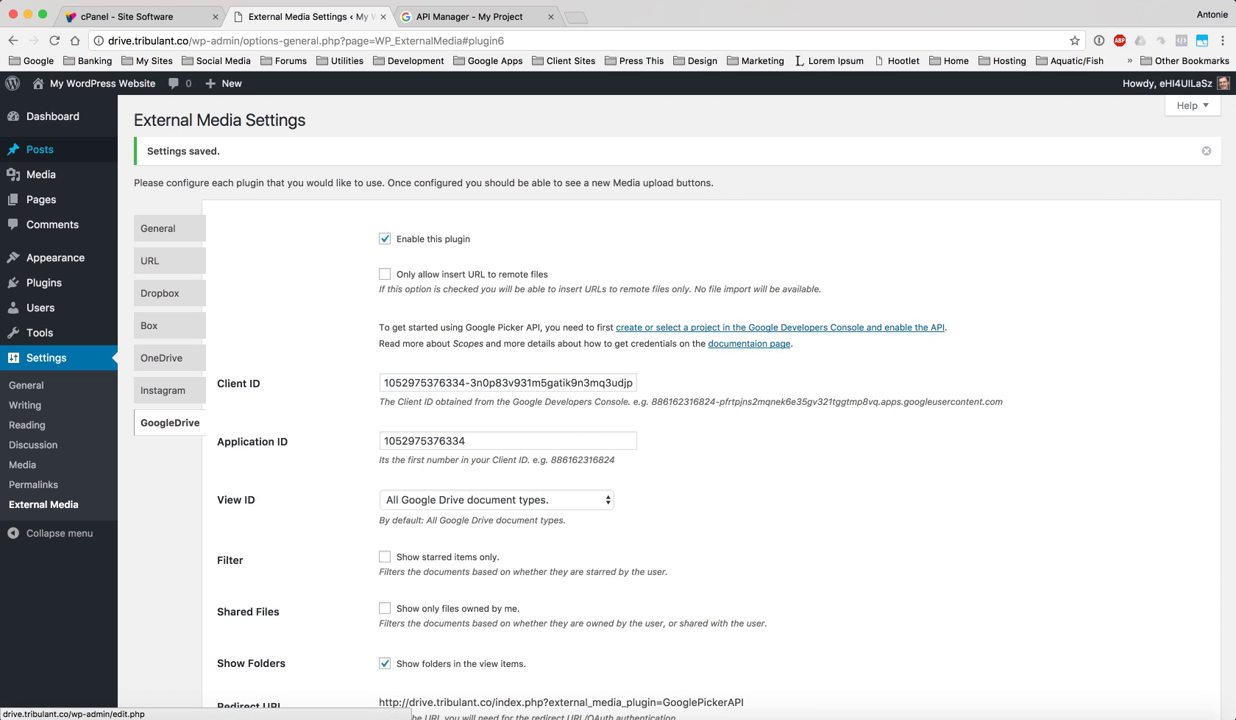
{"action": "left_click", "coordinate": [148, 171]}
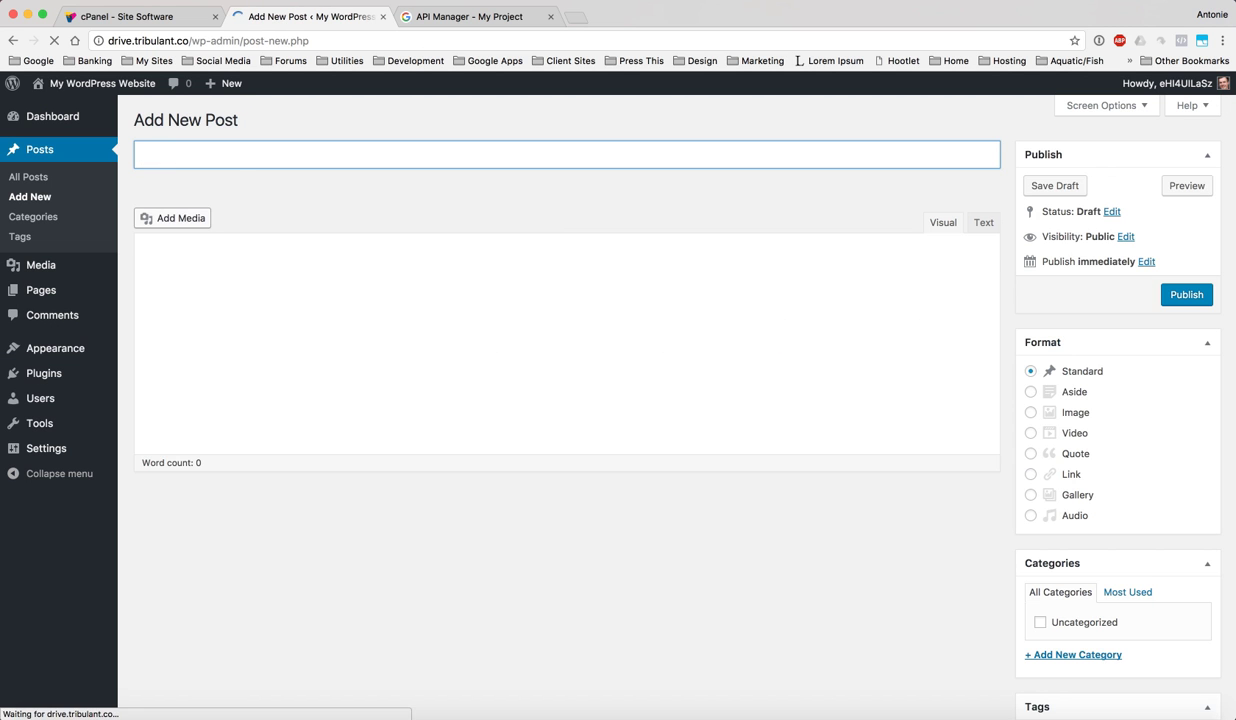
{"action": "type", "text": "Te"}
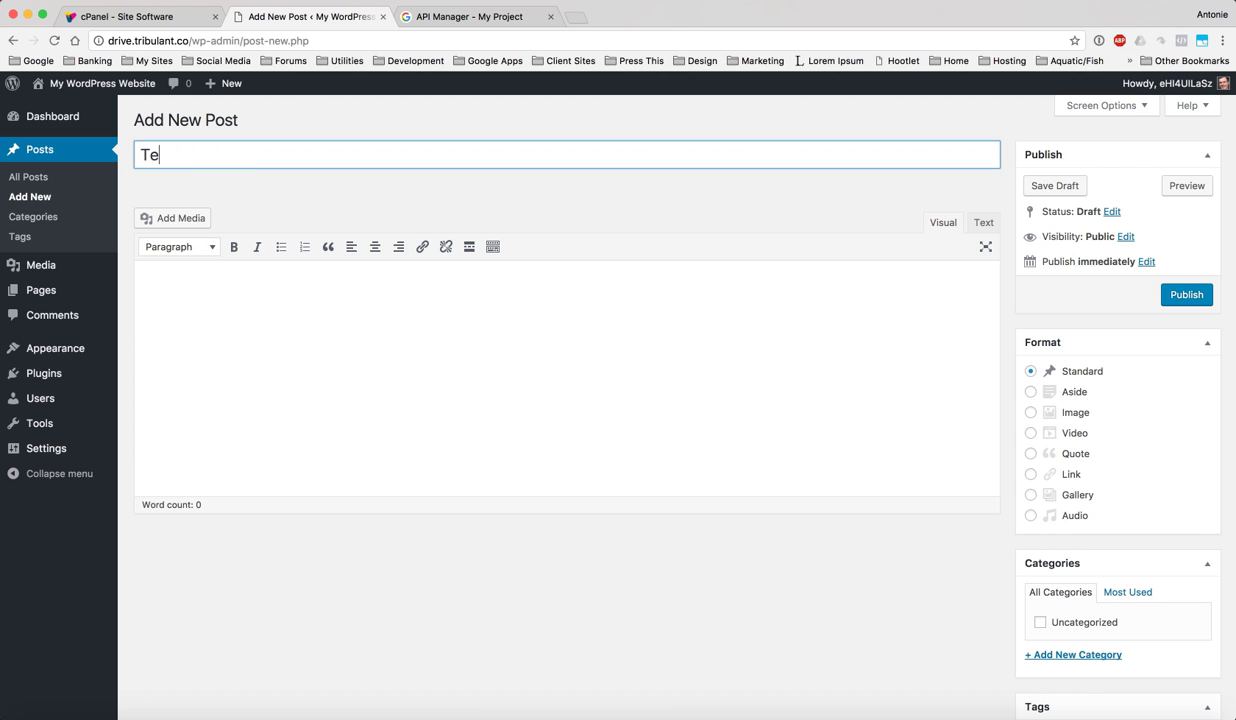
{"action": "type", "text": "sting Google Drive in WordPress"}
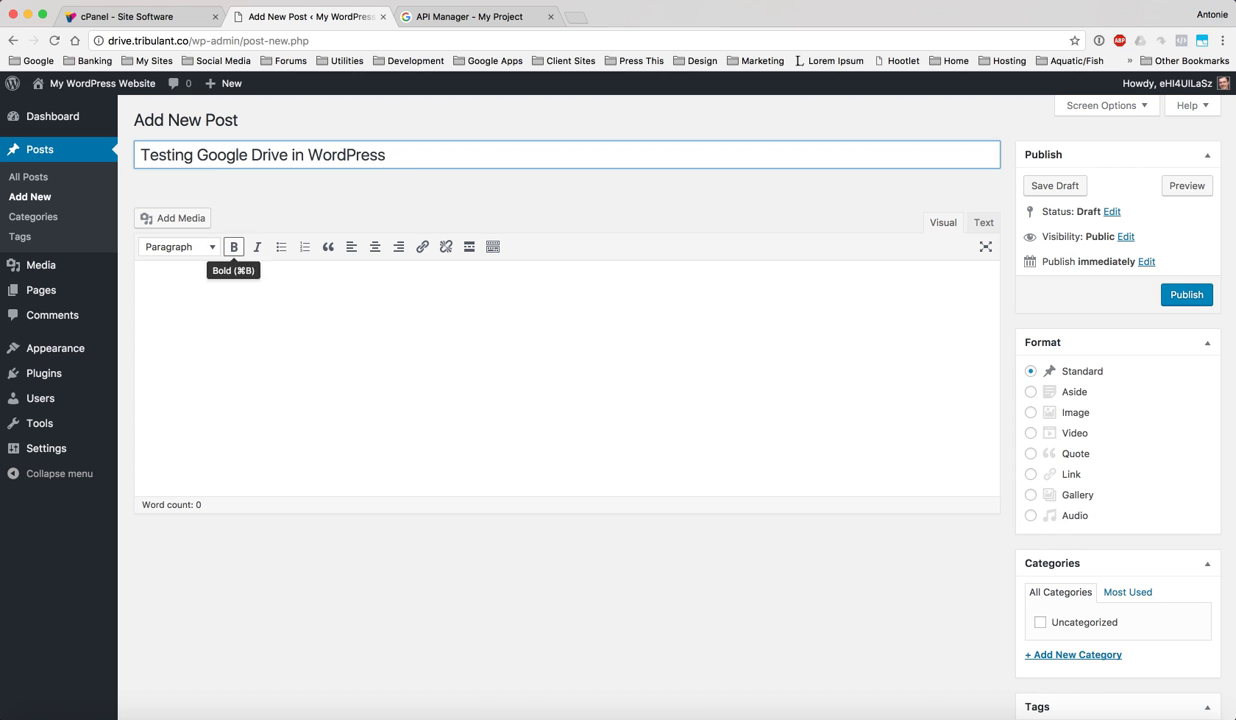
Write "Let's import some Google Drive media into WordPress." as the post's body text
{"action": "left_click", "coordinate": [240, 304]}
{"action": "type", "text": "Let's import s"}
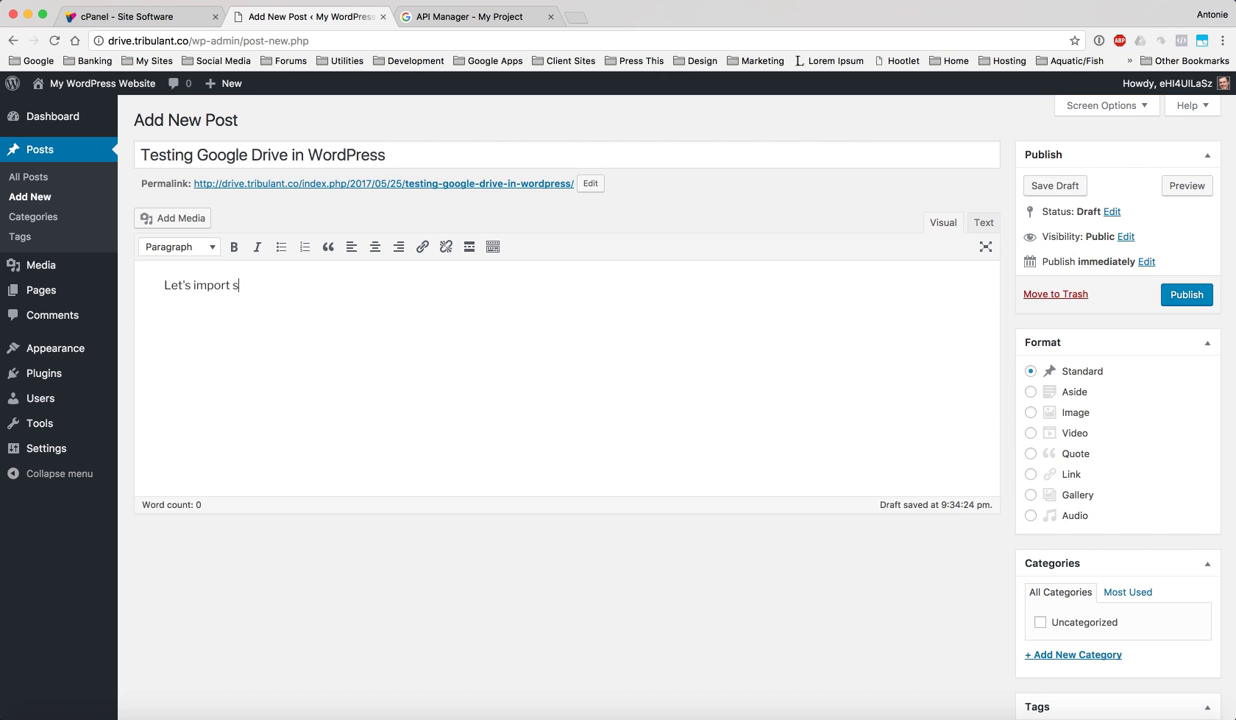
{"action": "type", "text": "ome Google Drive me"}
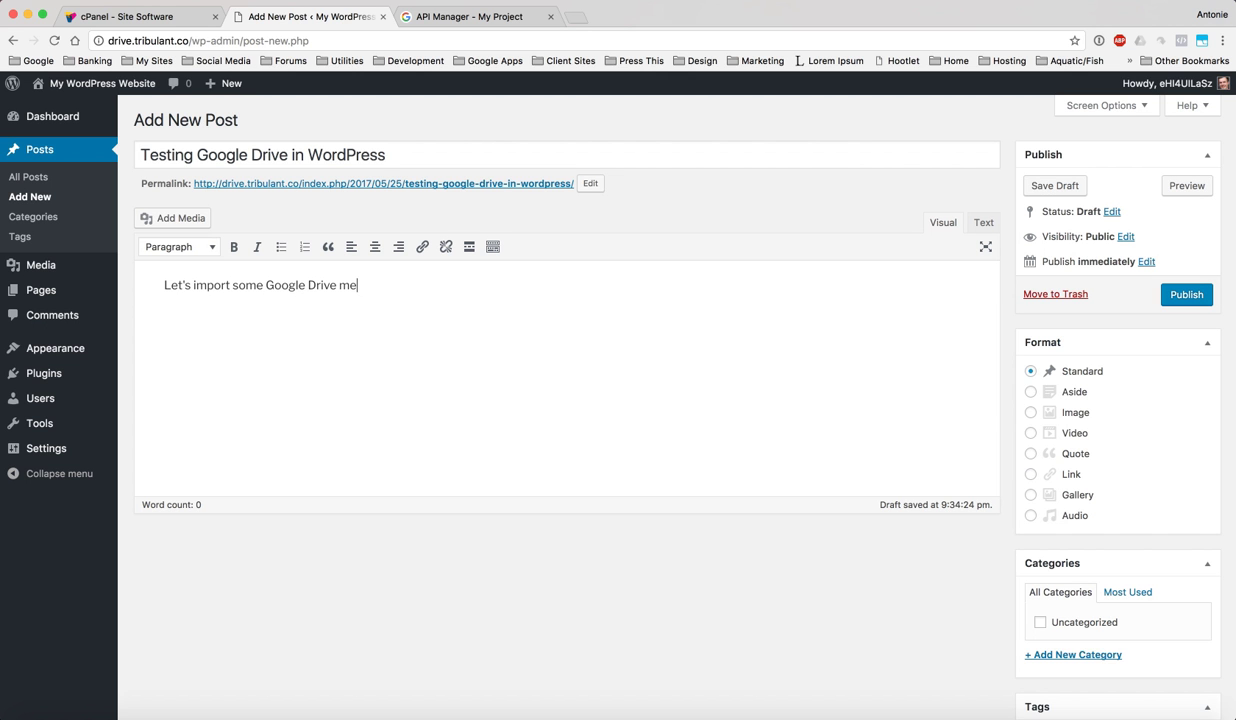
{"action": "type", "text": "dia into WordPress."}
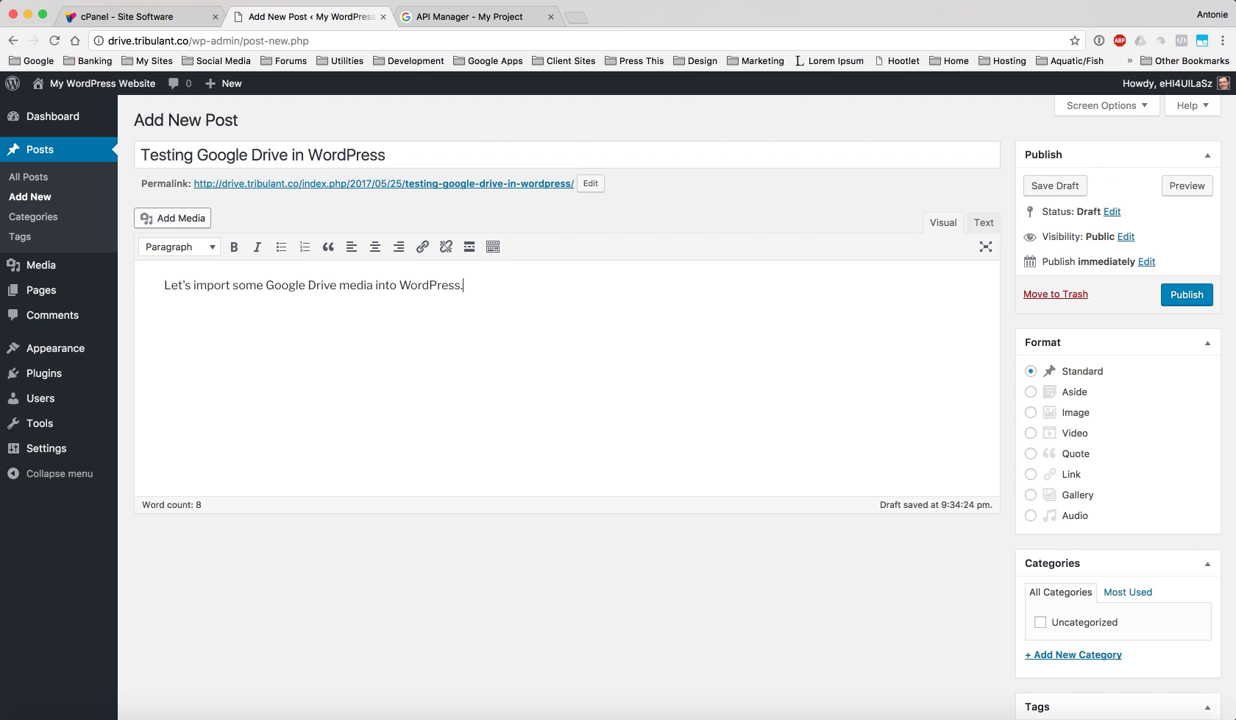
Start importing media from Google Drive into the post, bringing up the Google account sign-in
{"action": "left_click", "coordinate": [173, 218]}
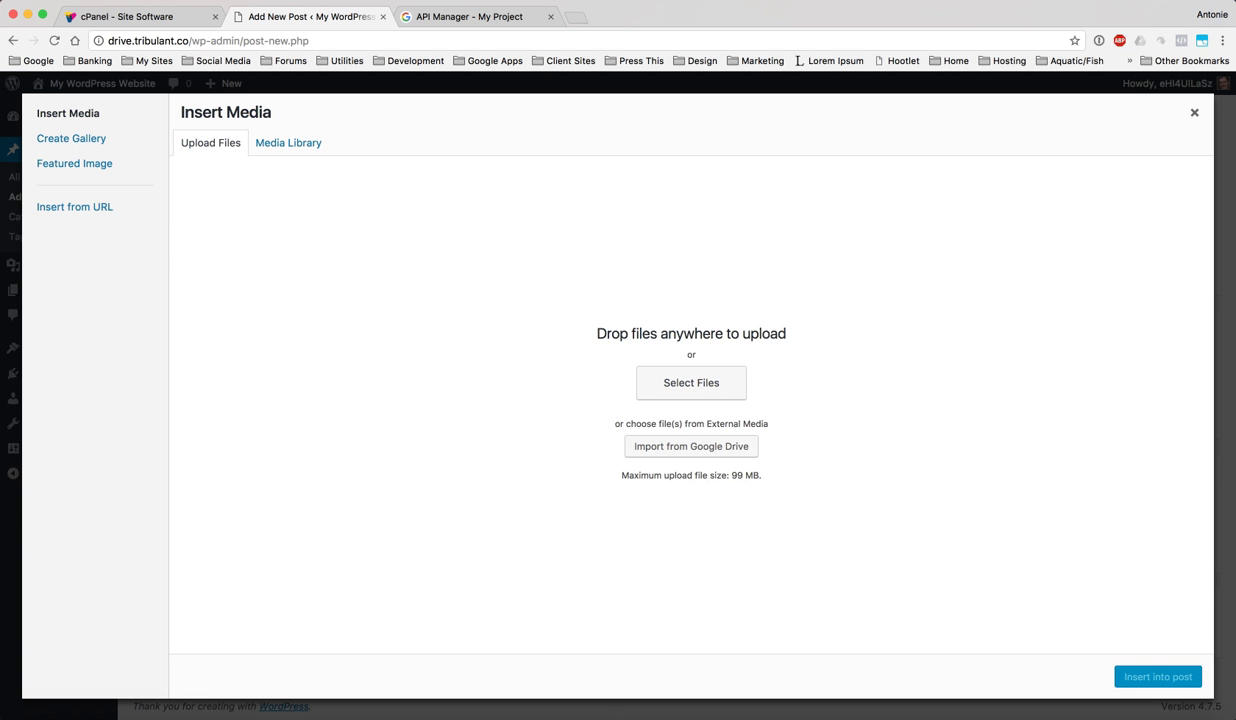
{"action": "left_click", "coordinate": [210, 143]}
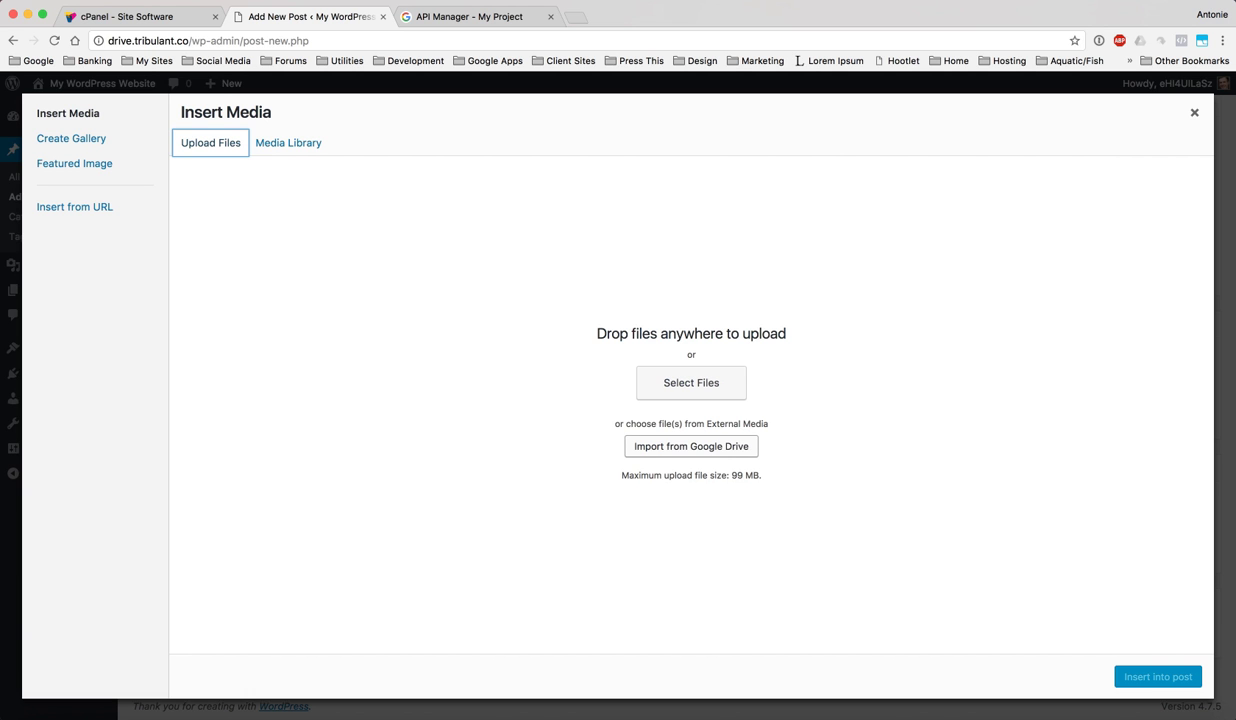
{"action": "left_click", "coordinate": [691, 446]}
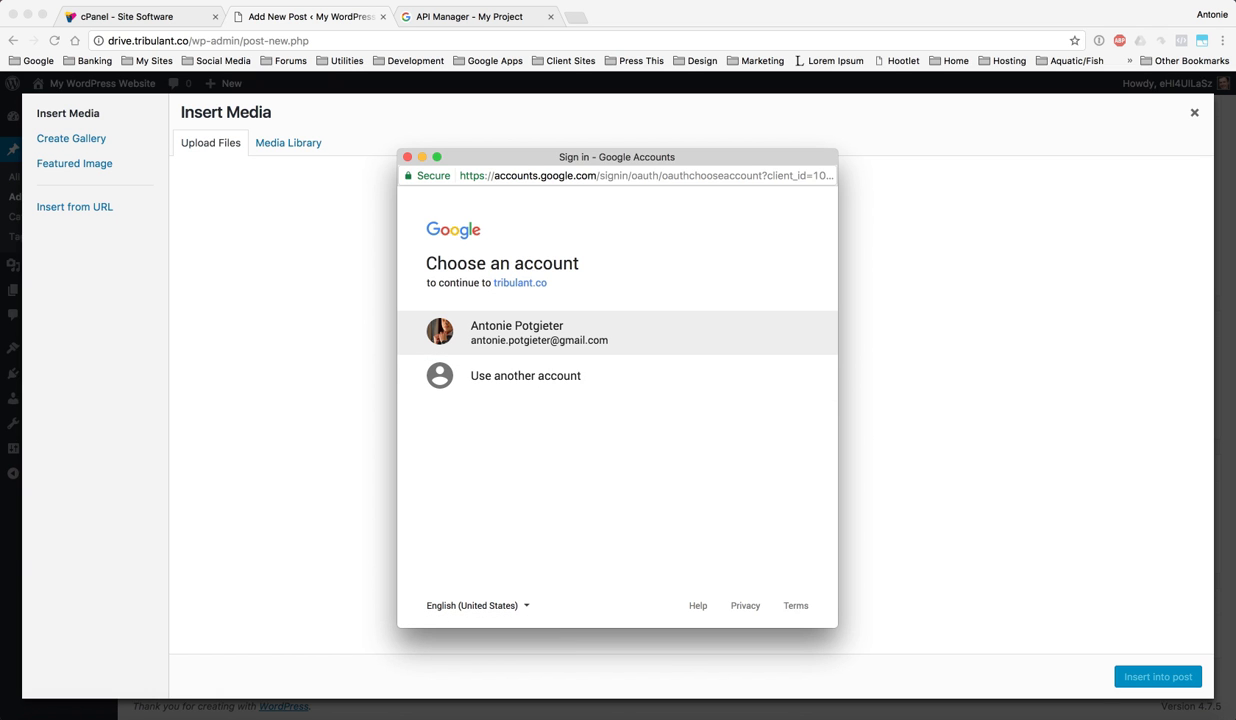
Authorize tribulant.co to view the Google Drive files of the listed Google account and show the file picker as a grid
{"action": "left_click", "coordinate": [540, 333]}
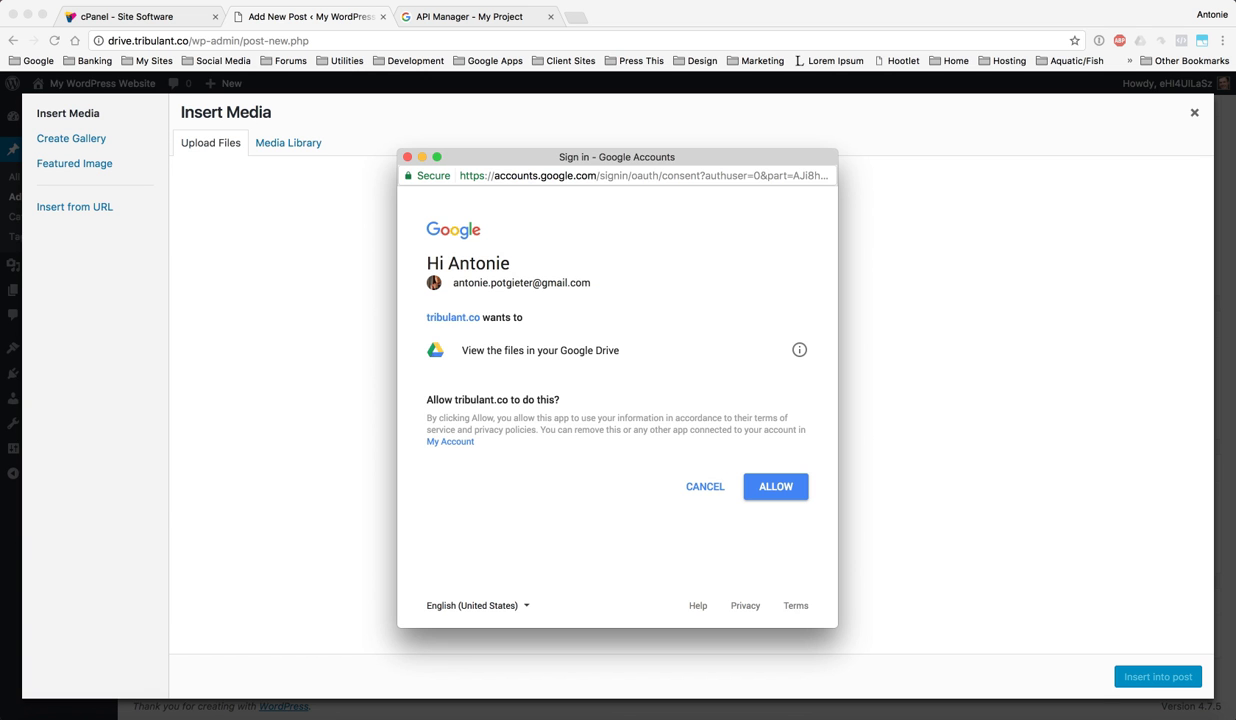
{"action": "left_click", "coordinate": [776, 486]}
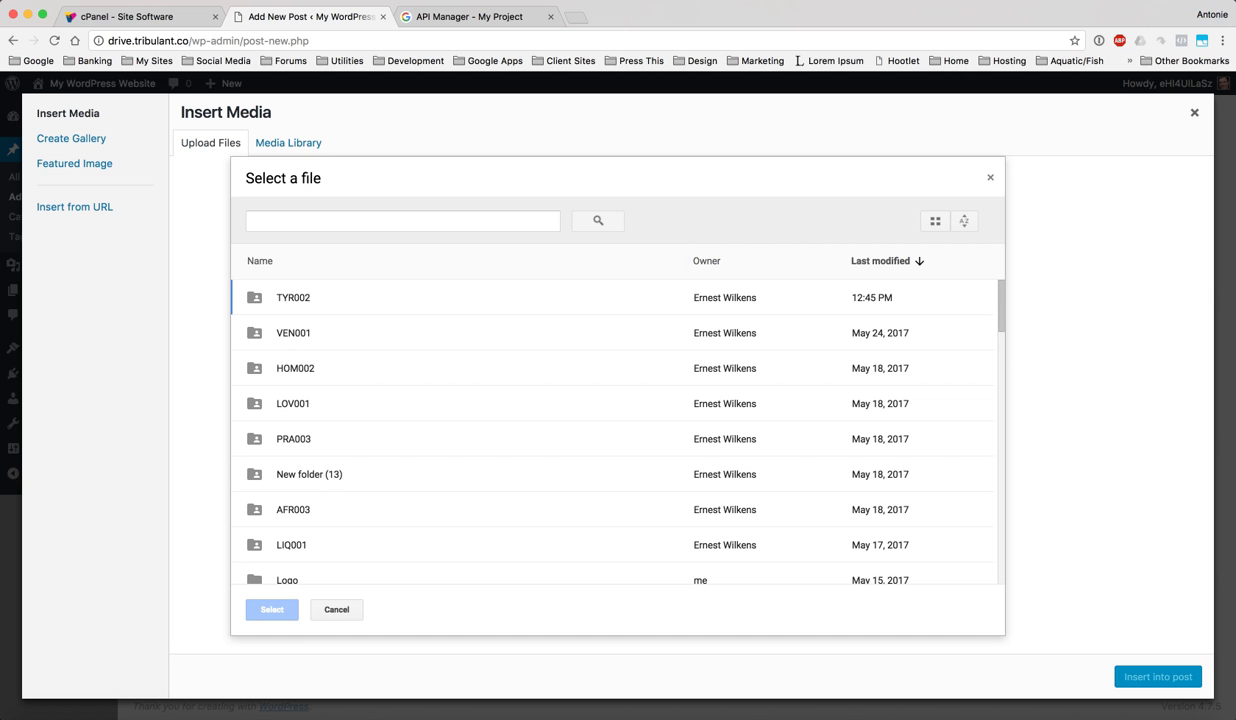
{"action": "left_click", "coordinate": [935, 220]}
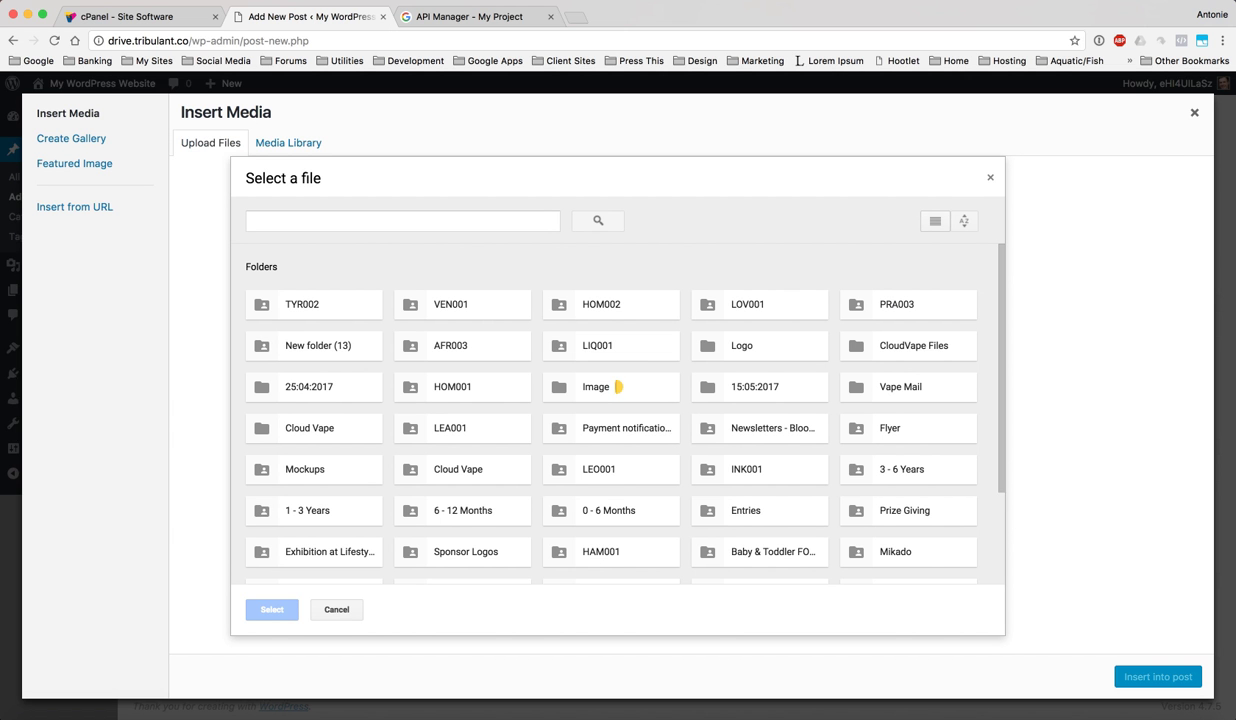
Search the Drive file picker for "tribulant software" and open the Tribulant Software folder
{"action": "left_click", "coordinate": [616, 387]}
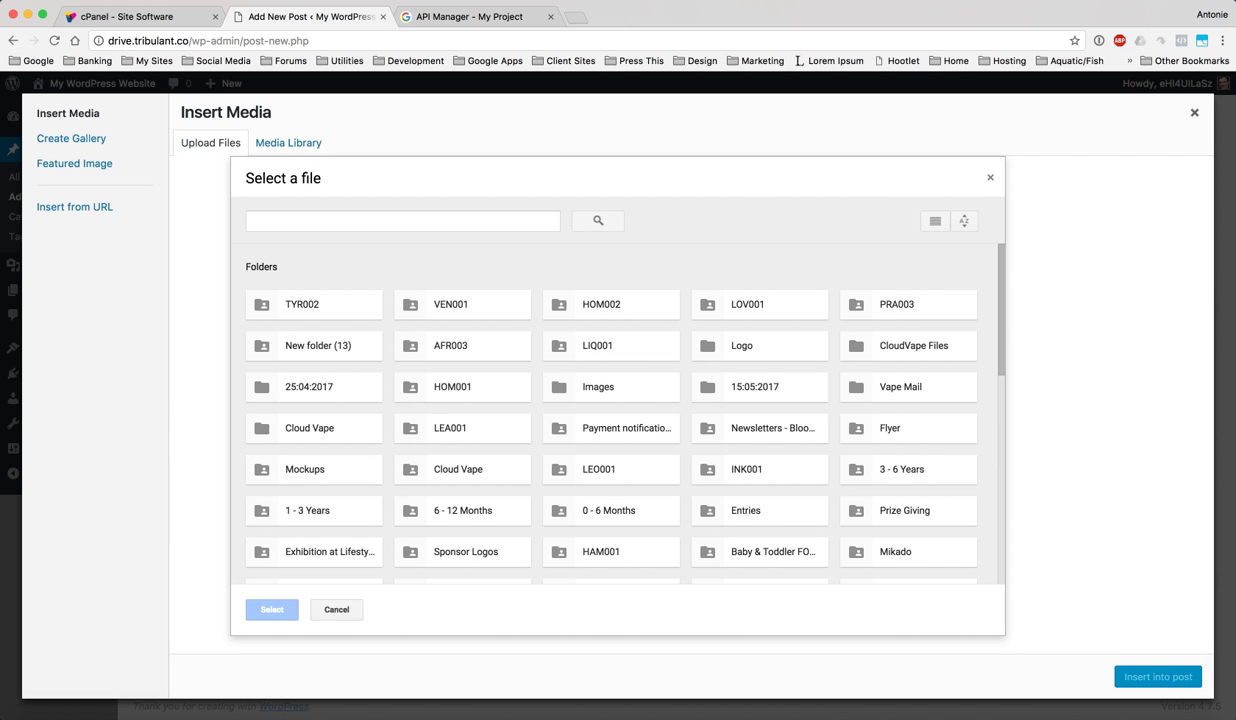
{"action": "scroll", "coordinate": [616, 387], "scroll_direction": "down", "scroll_amount": 10}
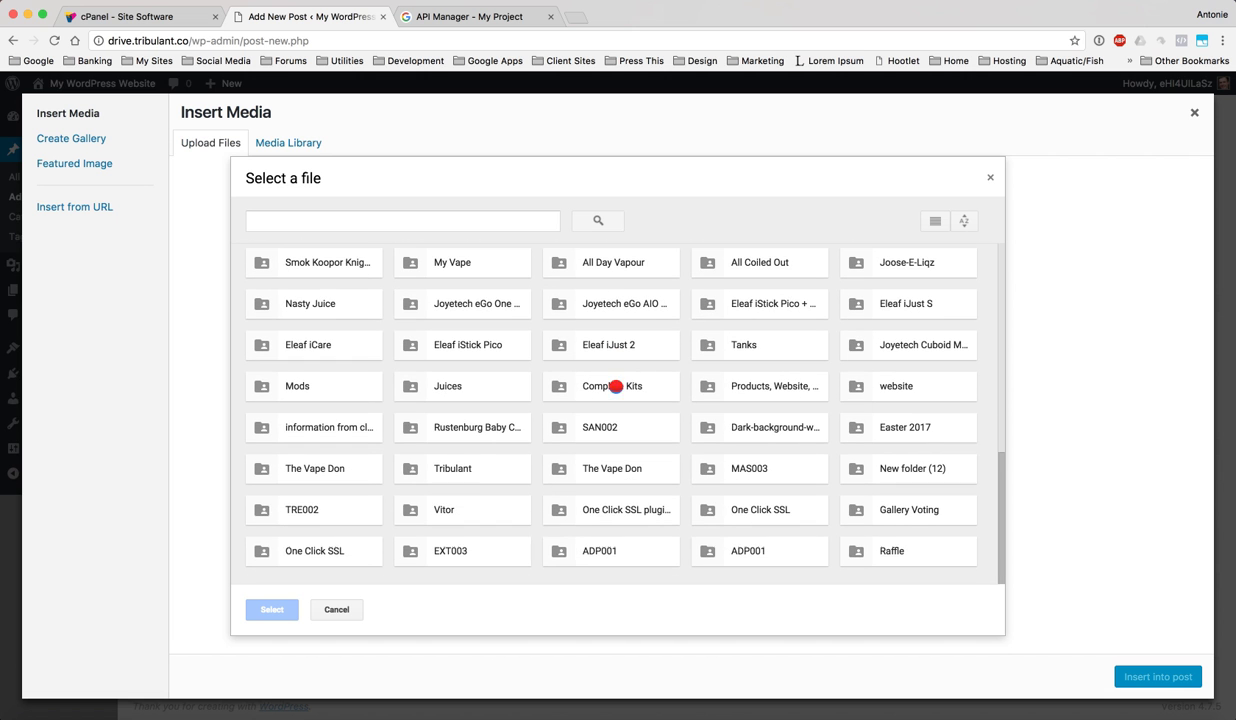
{"action": "scroll", "coordinate": [616, 386], "scroll_direction": "down", "scroll_amount": 10}
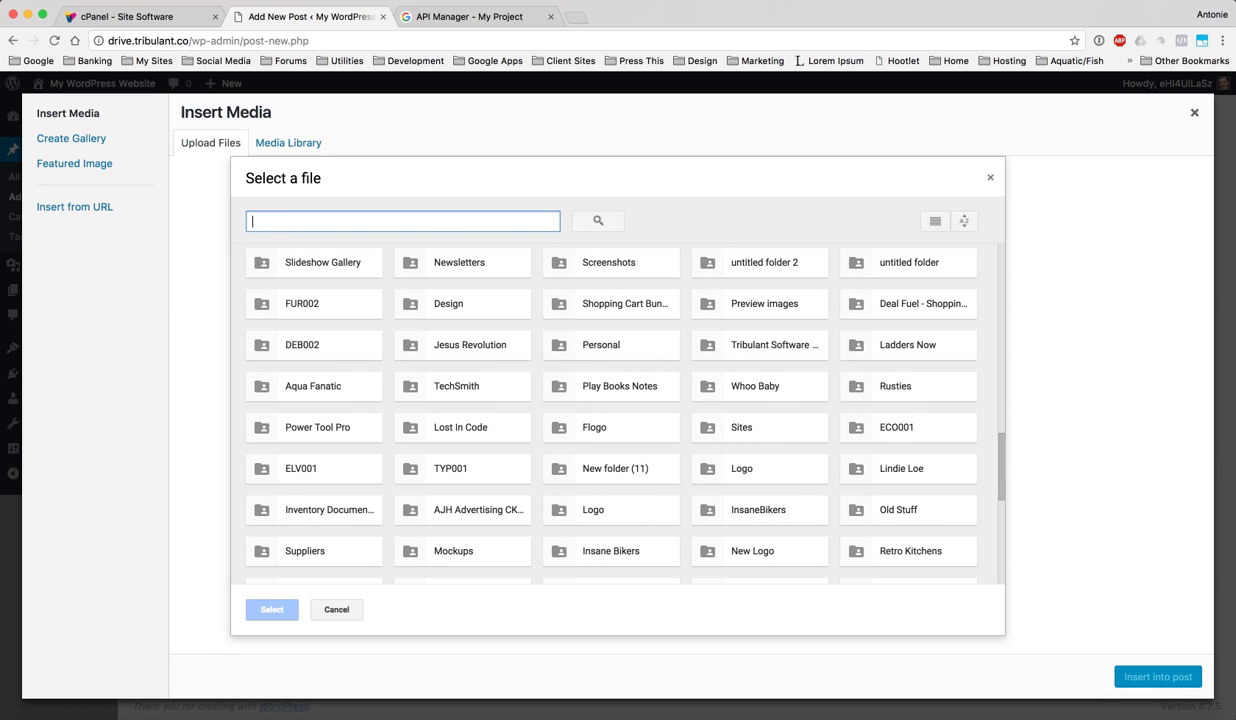
{"action": "scroll", "coordinate": [616, 386], "scroll_direction": "down", "scroll_amount": 10}
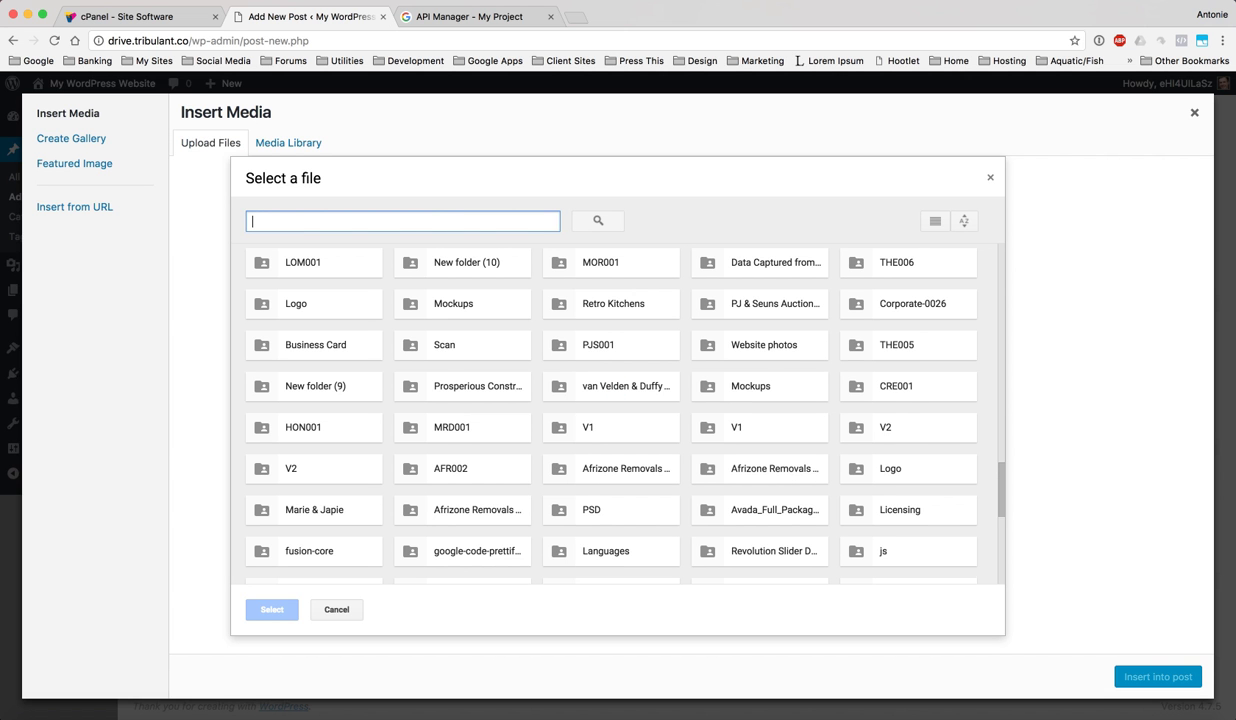
{"action": "scroll", "coordinate": [616, 386], "scroll_direction": "down", "scroll_amount": 1}
{"action": "scroll", "coordinate": [616, 386], "scroll_direction": "up", "scroll_amount": 14}
{"action": "type", "text": "tr"}
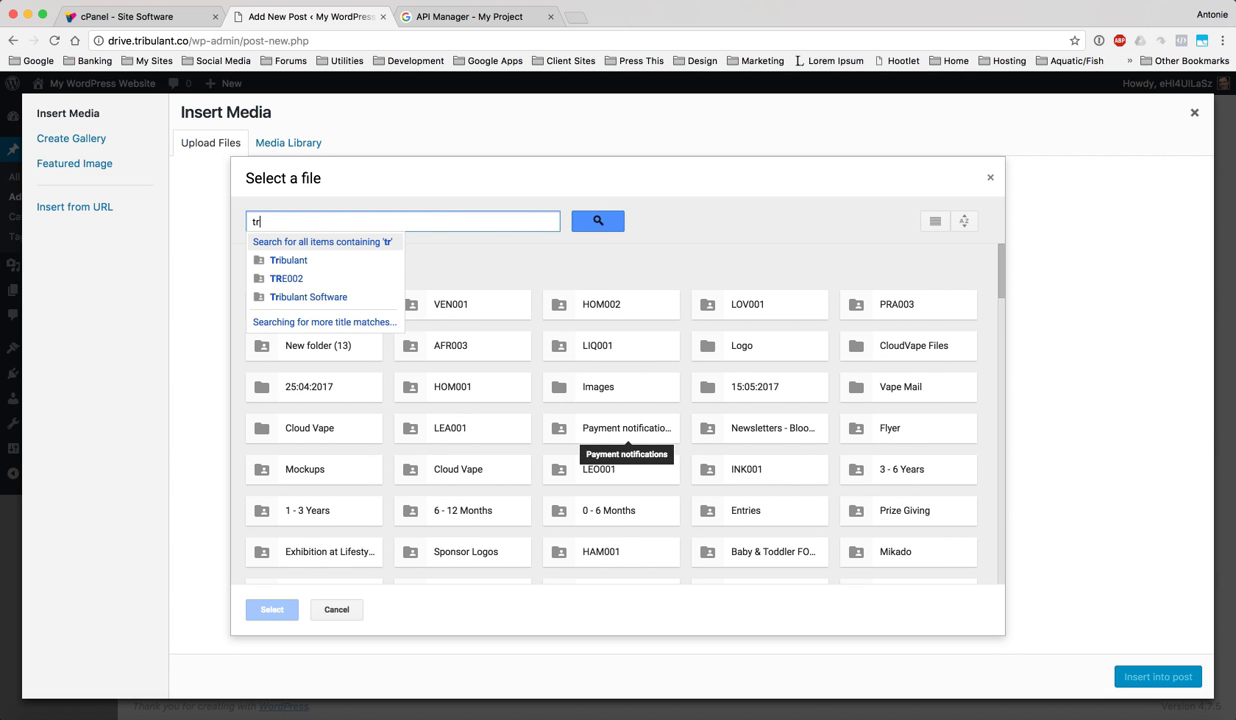
{"action": "type", "text": "ibulant software"}
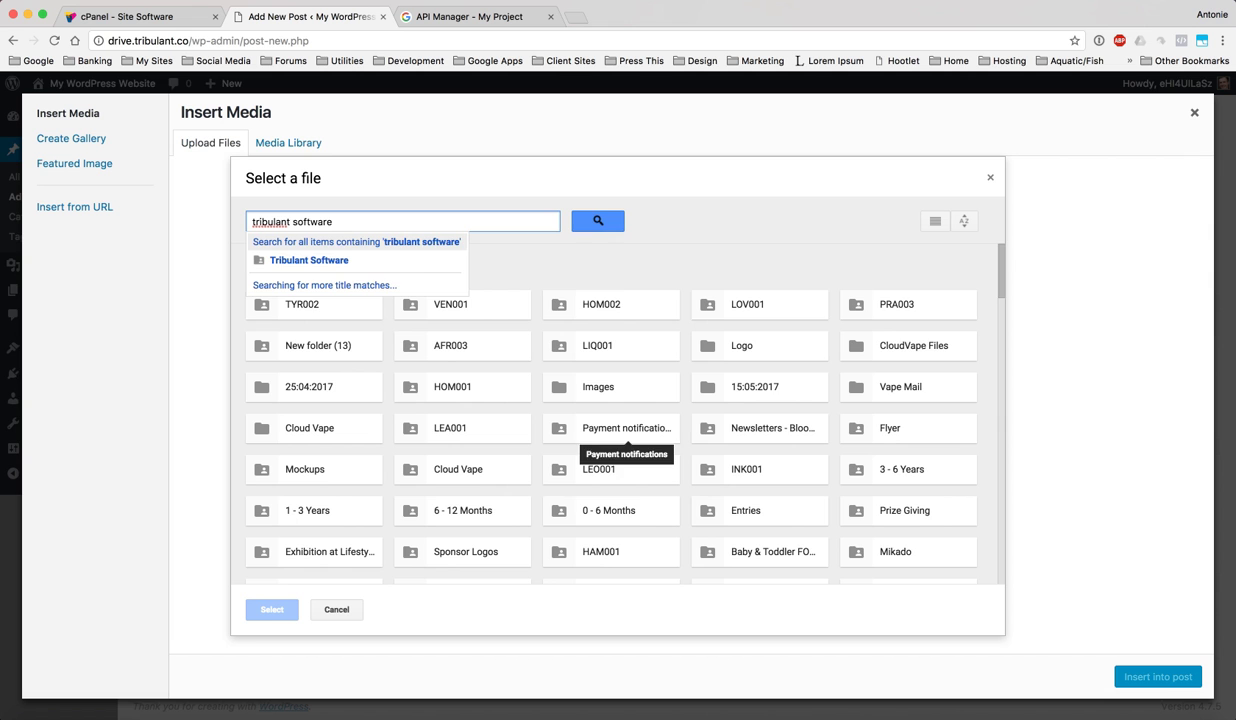
{"action": "key", "text": "Down"}
{"action": "key", "text": "Return"}
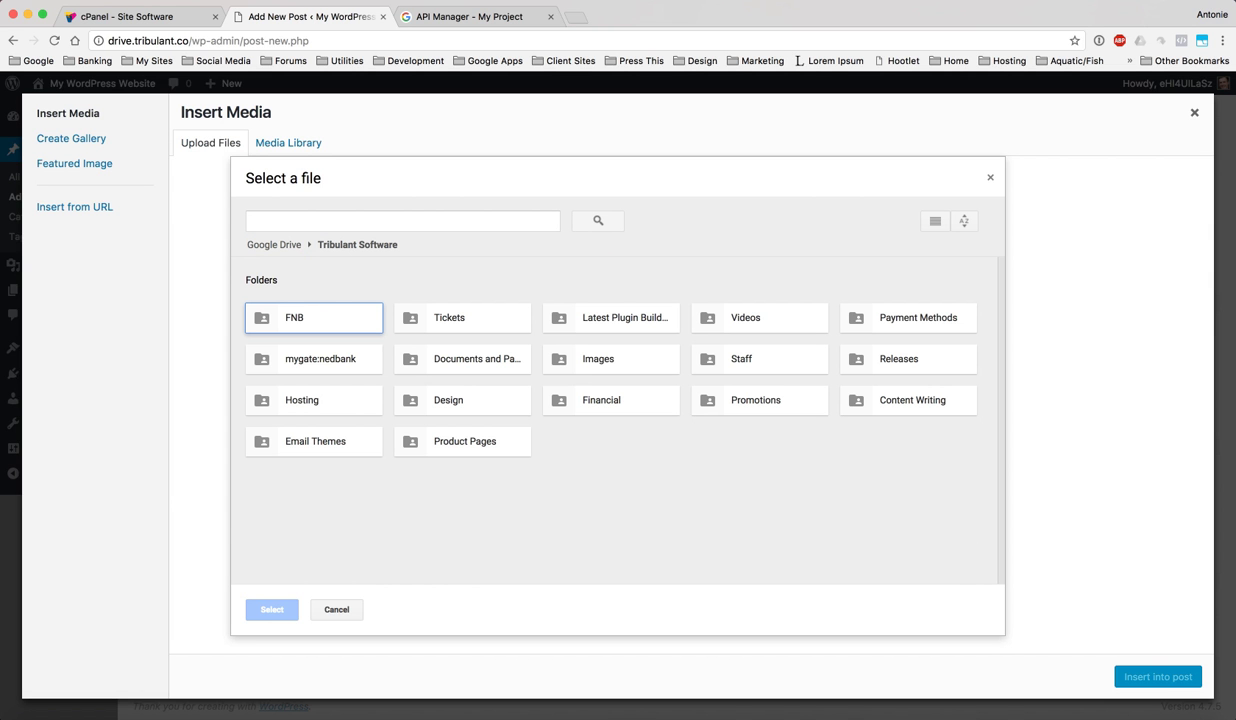
Open the Images folder within Tribulant Software and look through its subfolders and image files
{"action": "double_click", "coordinate": [611, 359]}
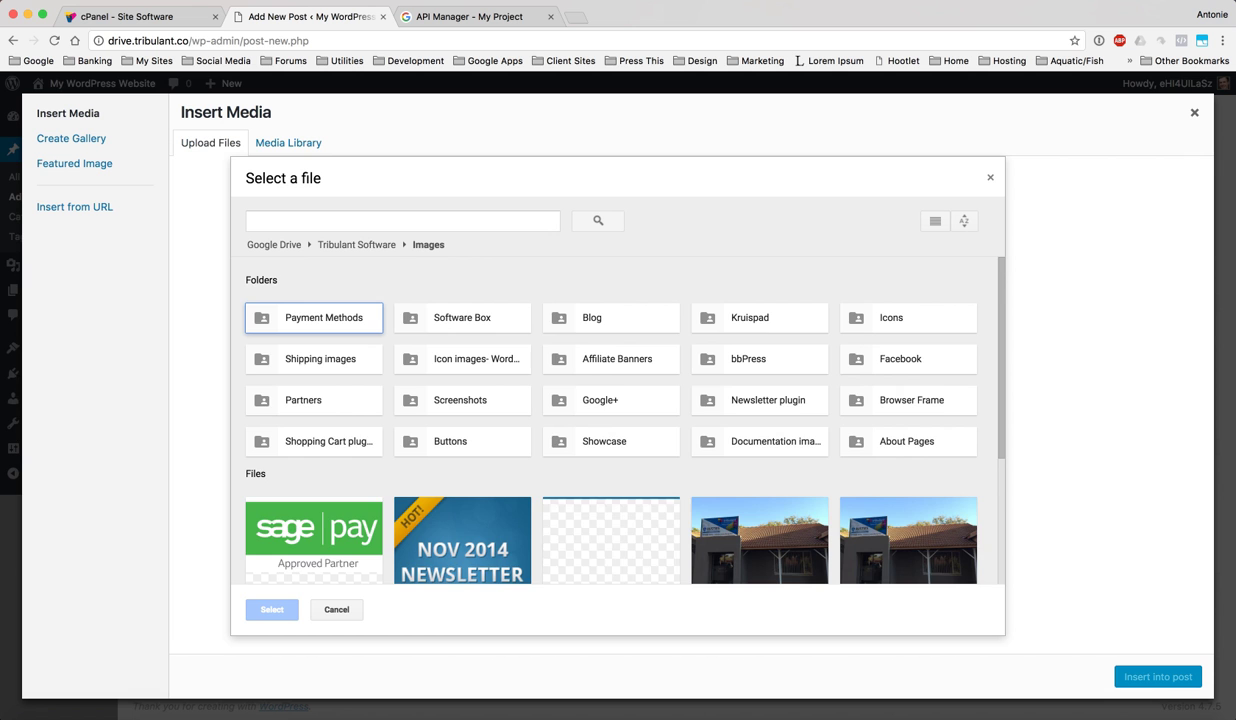
{"action": "scroll", "coordinate": [617, 420], "scroll_direction": "down", "scroll_amount": 2}
{"action": "scroll", "coordinate": [617, 420], "scroll_direction": "up", "scroll_amount": 2}
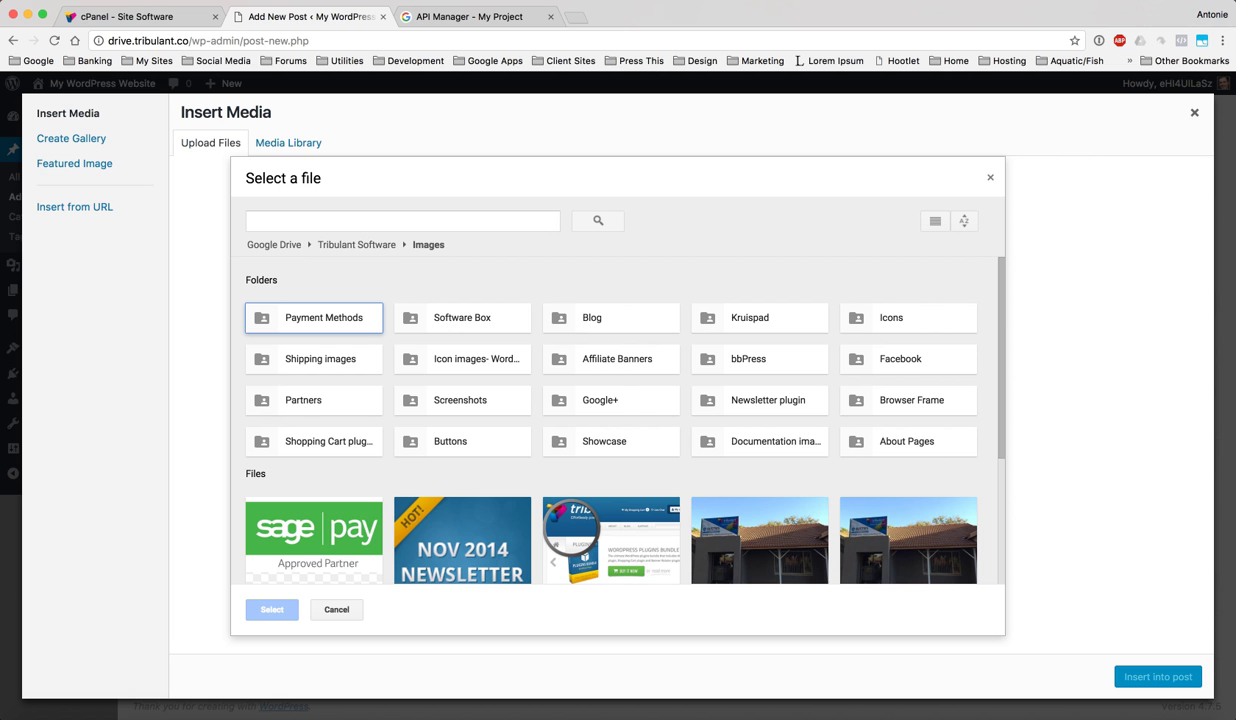
{"action": "scroll", "coordinate": [611, 420], "scroll_direction": "down", "scroll_amount": 5}
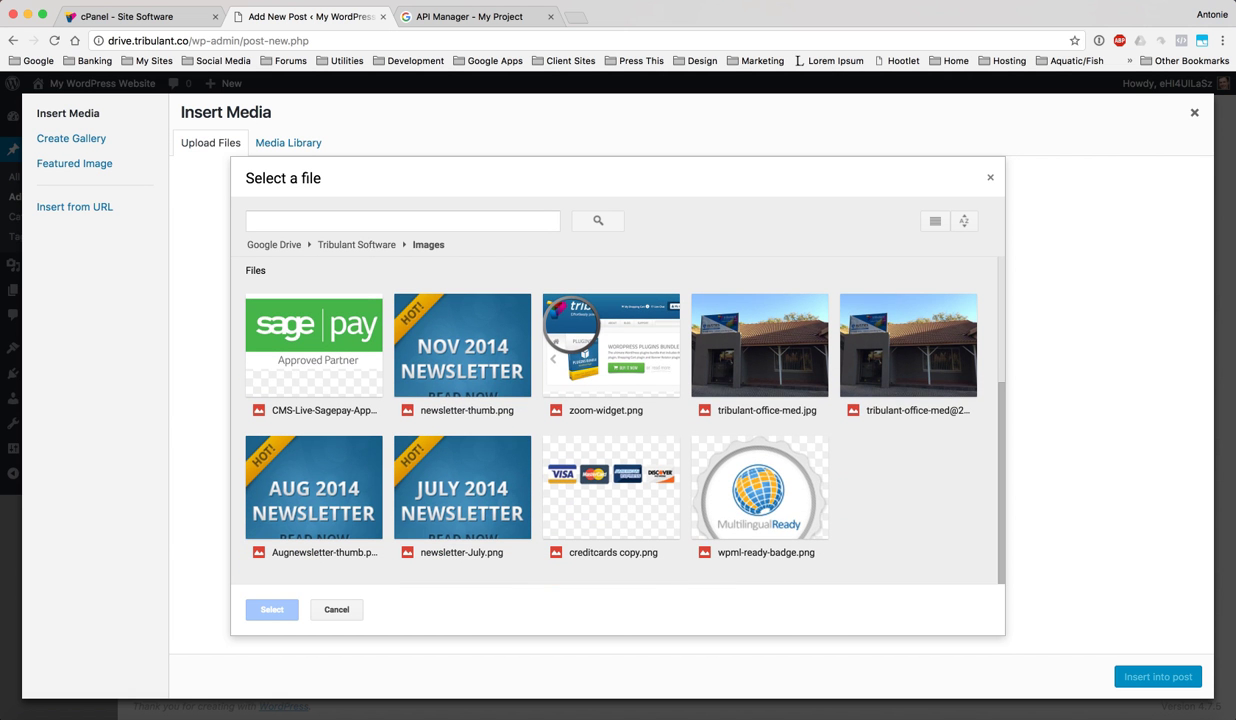
{"action": "scroll", "coordinate": [604, 420], "scroll_direction": "up", "scroll_amount": 5}
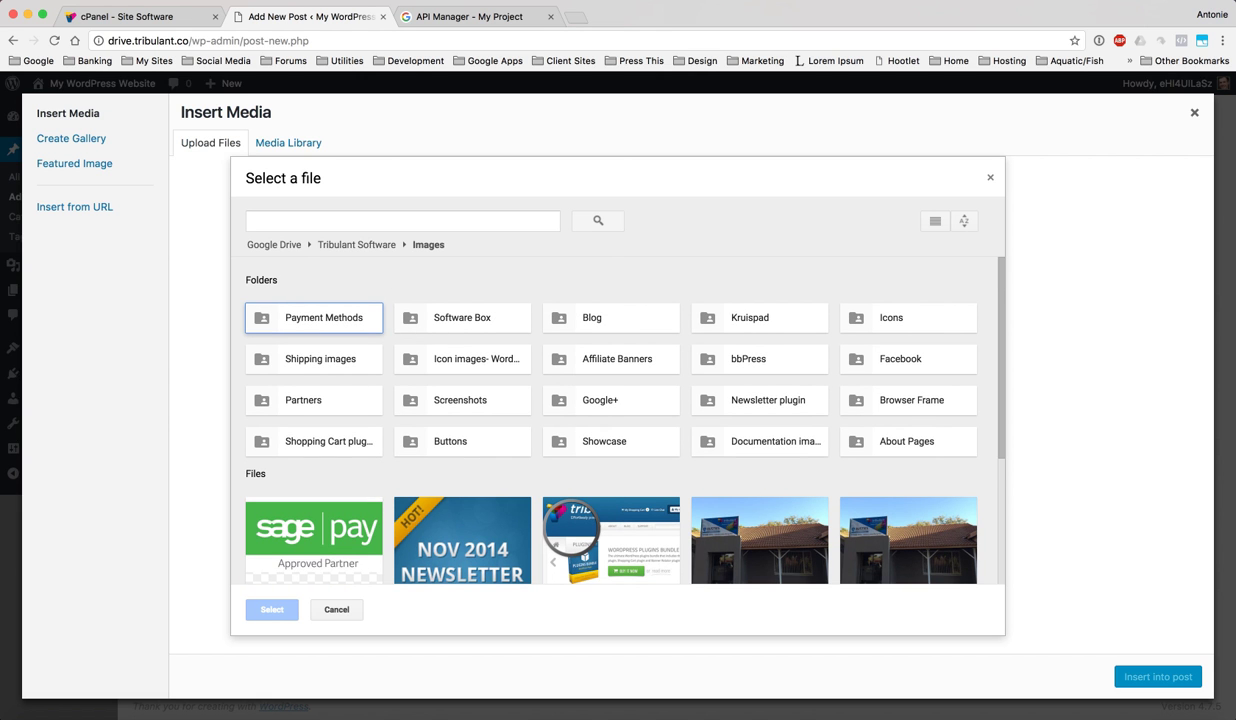
Return to the Tribulant Software folder and open the New Logo folder inside Design
{"action": "left_click", "coordinate": [357, 244]}
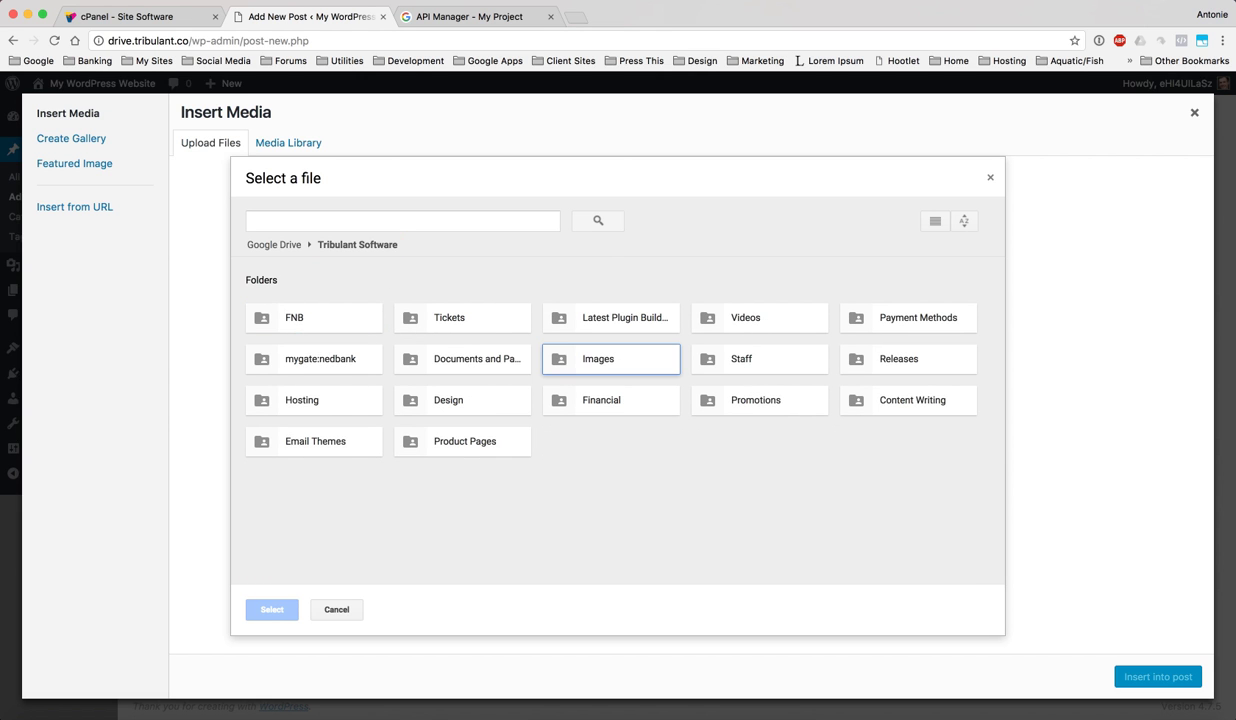
{"action": "double_click", "coordinate": [460, 400]}
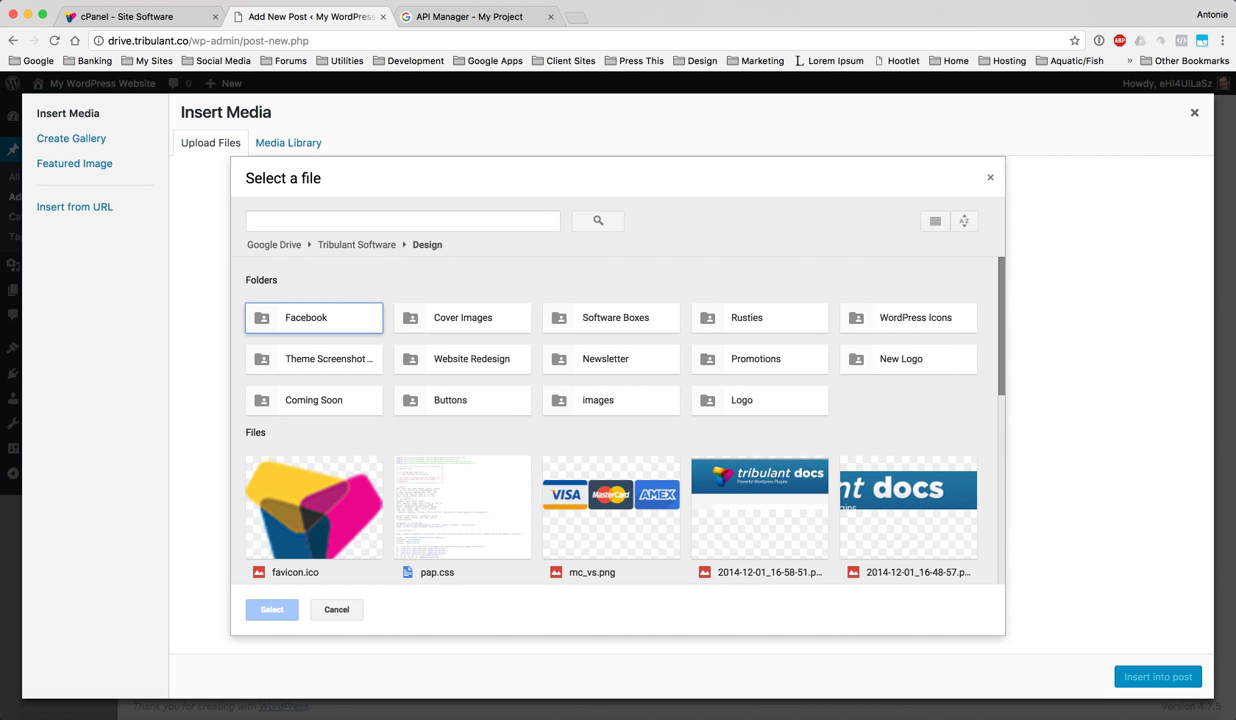
{"action": "double_click", "coordinate": [901, 358]}
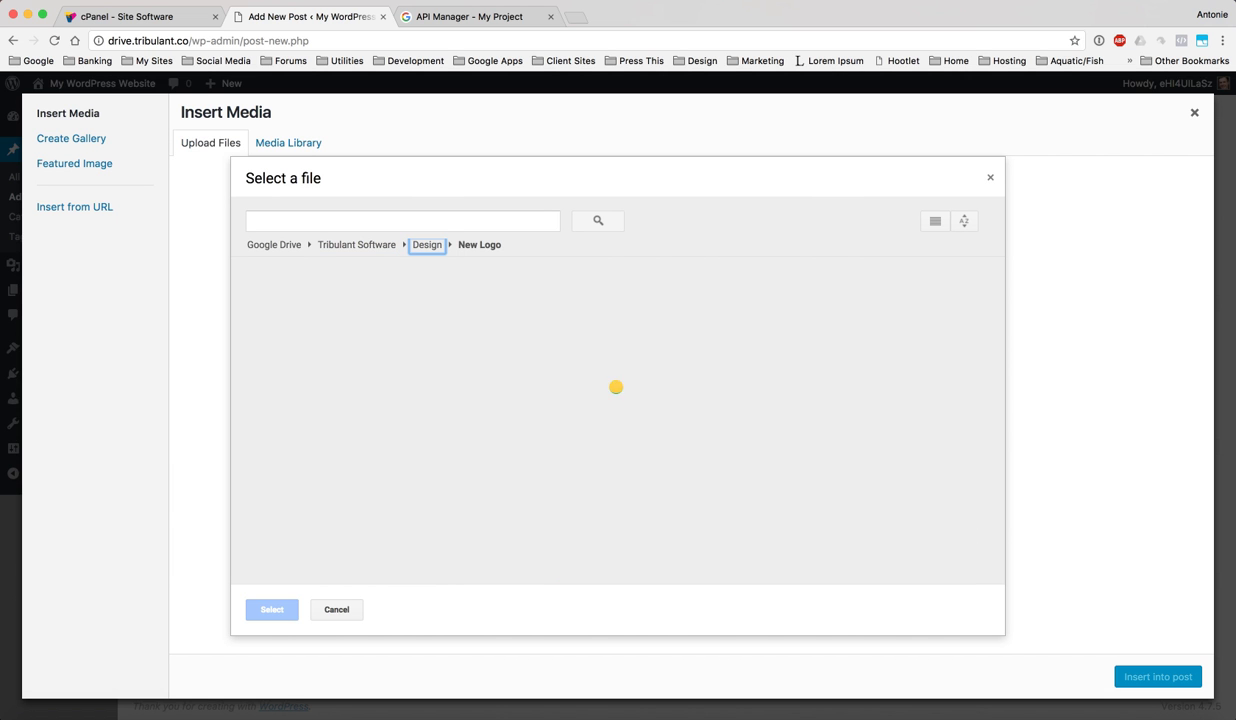
{"action": "scroll", "coordinate": [603, 420], "scroll_direction": "down", "scroll_amount": 2}
{"action": "scroll", "coordinate": [603, 420], "scroll_direction": "down", "scroll_amount": 3}
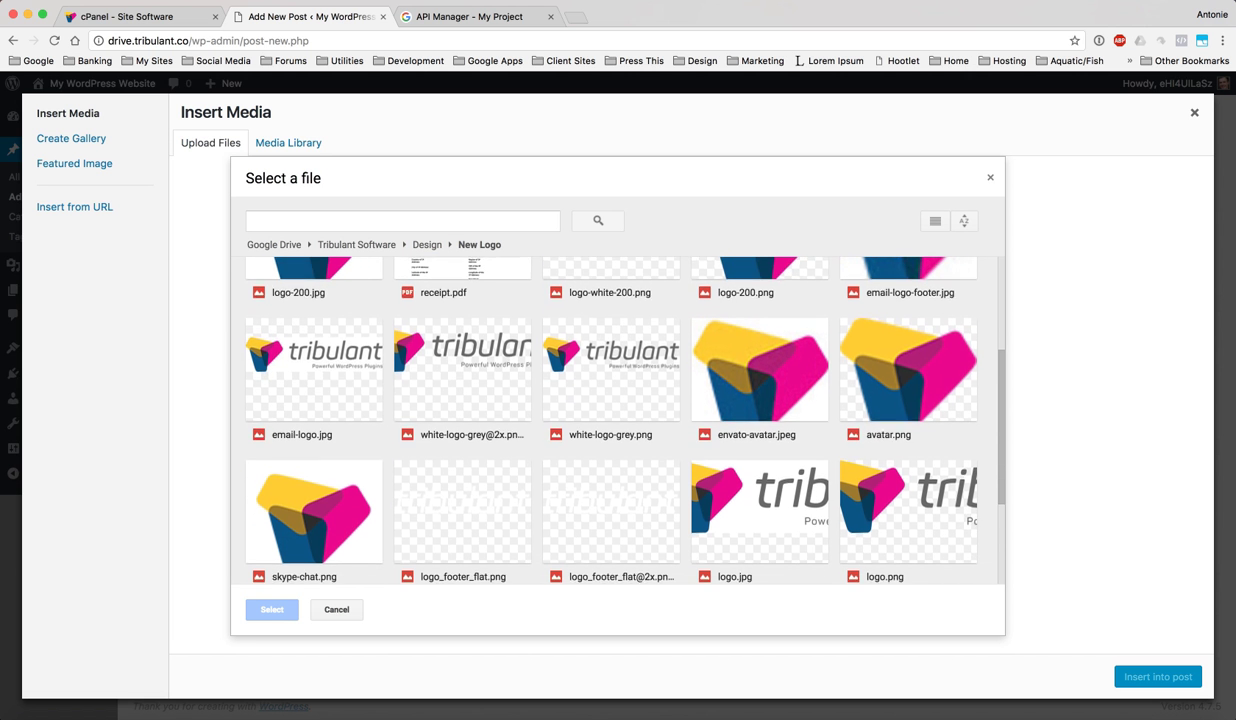
{"action": "scroll", "coordinate": [603, 420], "scroll_direction": "up", "scroll_amount": 2}
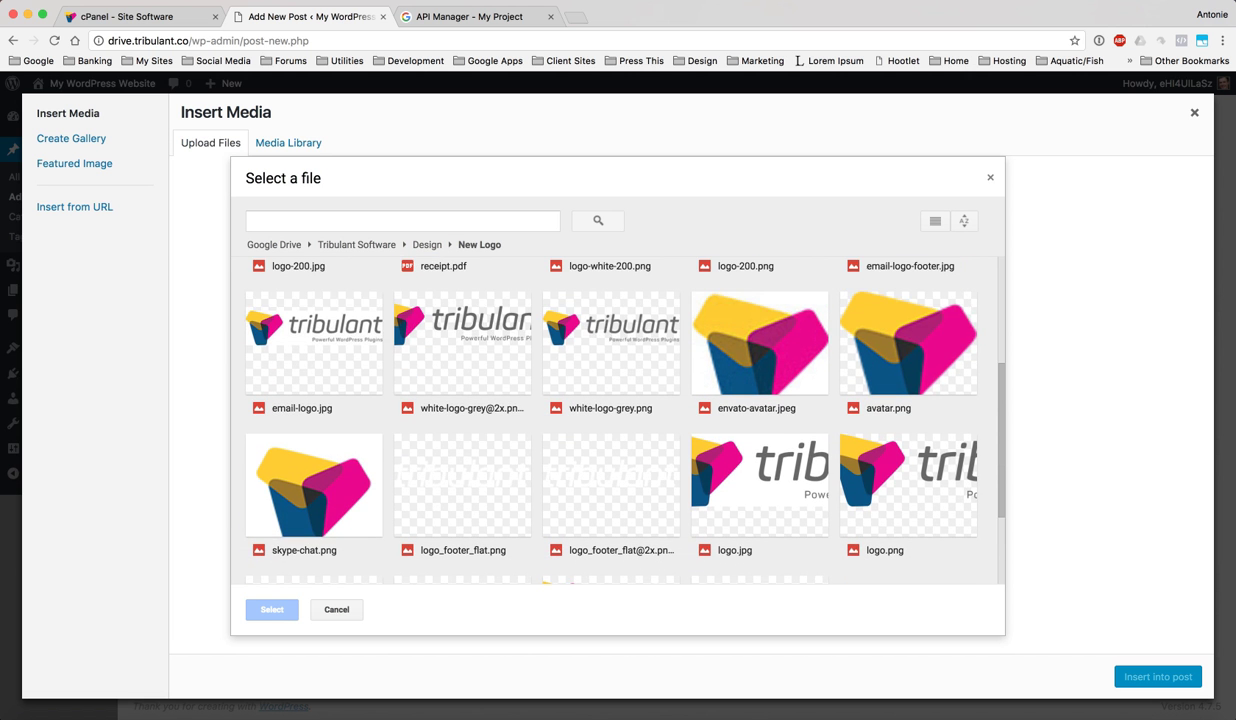
{"action": "scroll", "coordinate": [603, 420], "scroll_direction": "down", "scroll_amount": 3}
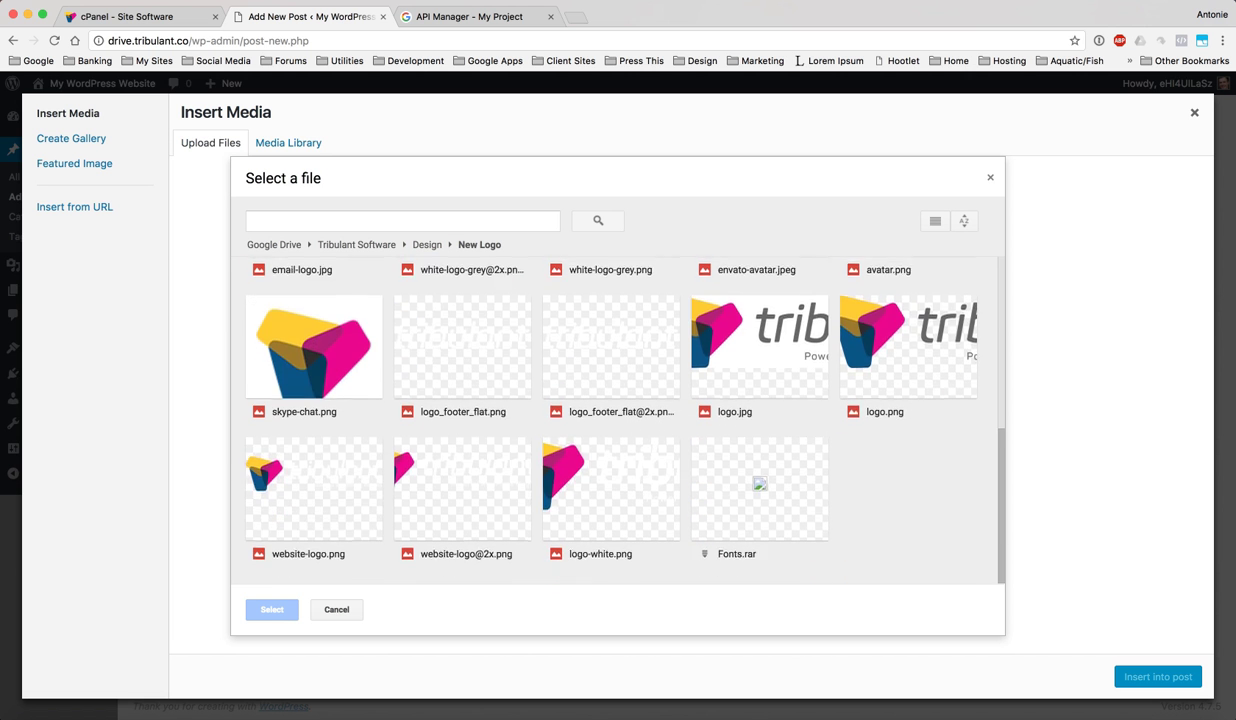
{"action": "scroll", "coordinate": [603, 420], "scroll_direction": "up", "scroll_amount": 2}
{"action": "scroll", "coordinate": [603, 420], "scroll_direction": "down", "scroll_amount": 2}
{"action": "scroll", "coordinate": [611, 420], "scroll_direction": "up", "scroll_amount": 3}
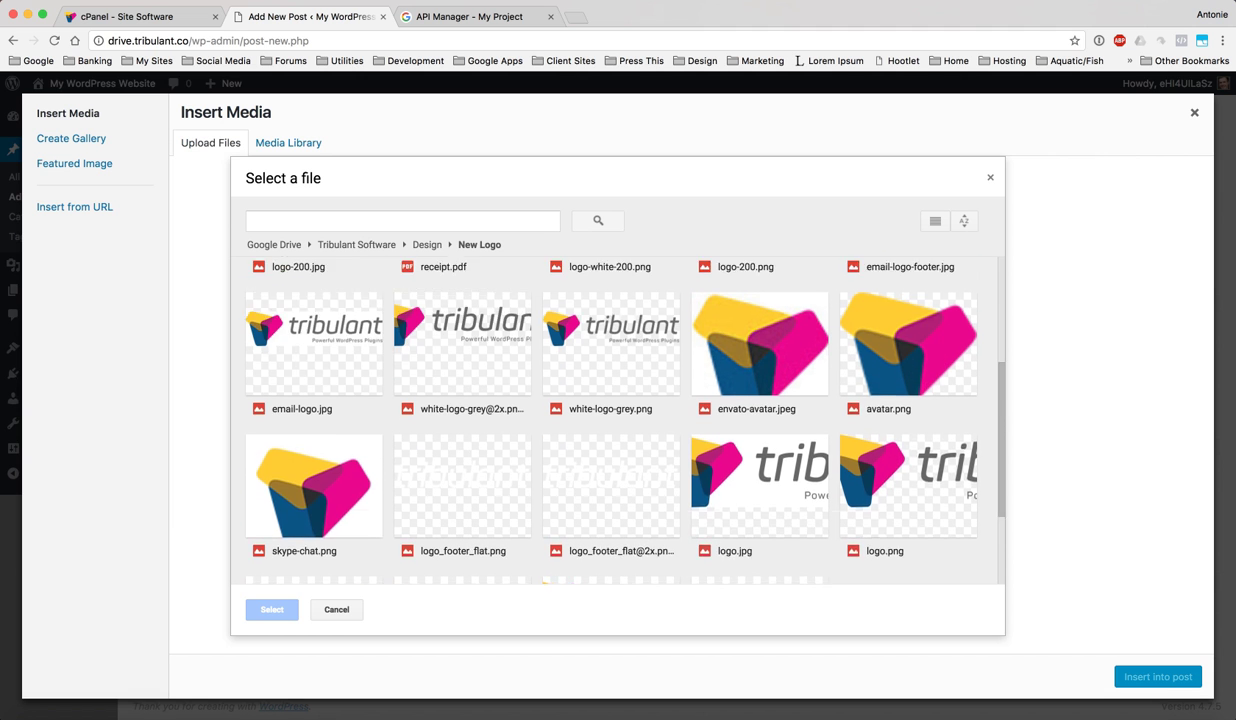
{"action": "left_click", "coordinate": [611, 430]}
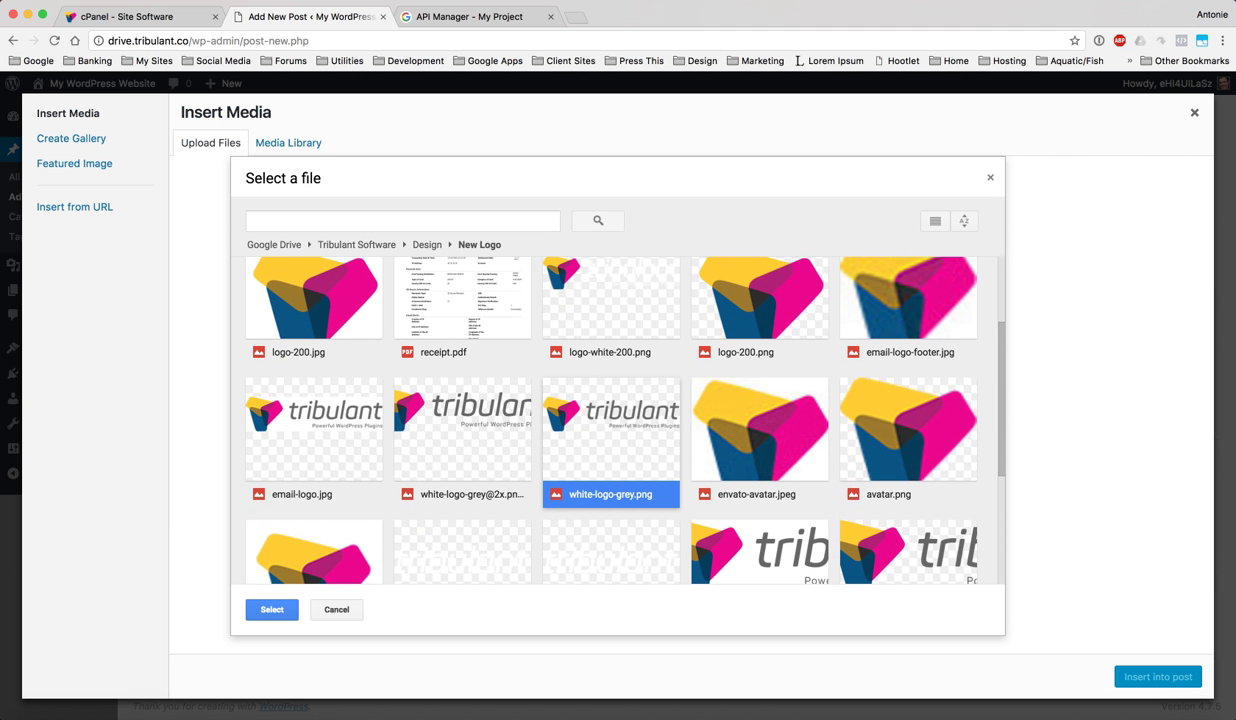
{"action": "left_click", "coordinate": [463, 430], "text": "super"}
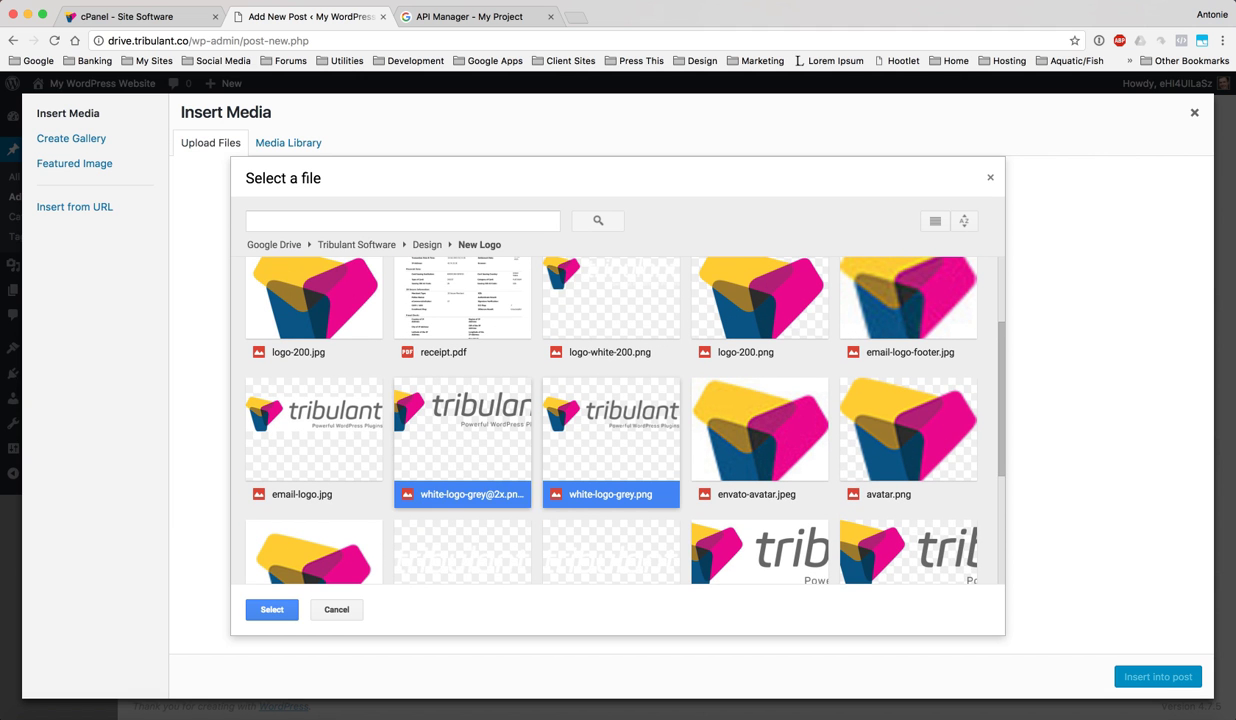
{"action": "left_click", "coordinate": [760, 430], "text": "super"}
{"action": "left_click", "coordinate": [908, 430], "text": "super"}
{"action": "left_click", "coordinate": [272, 609]}
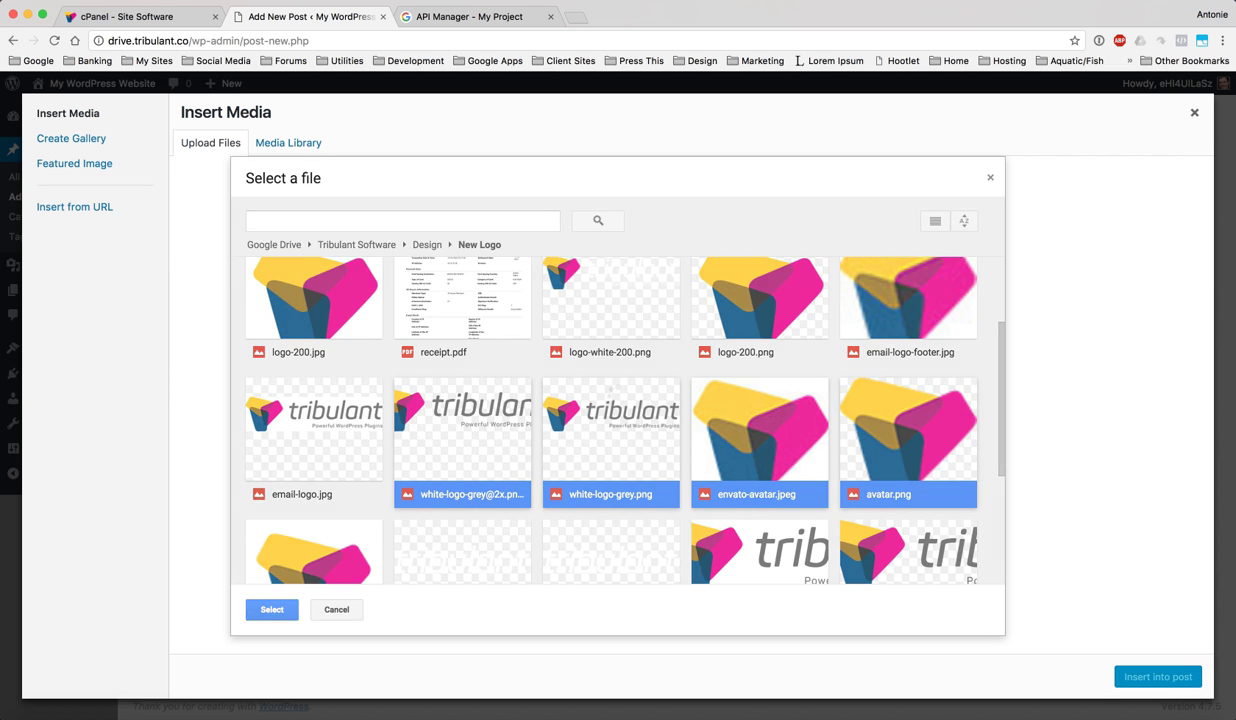